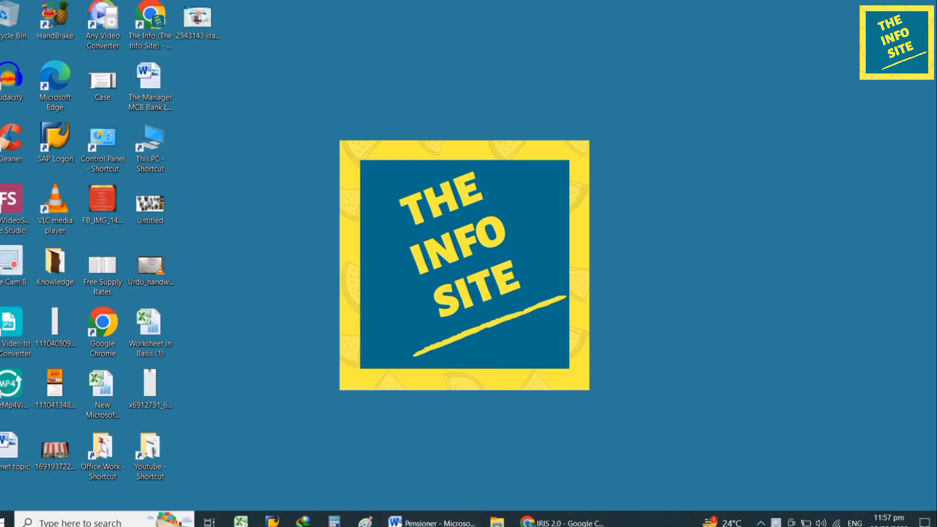
- Read through the Pensioner notes document, then return to the desktop
click(442, 521)
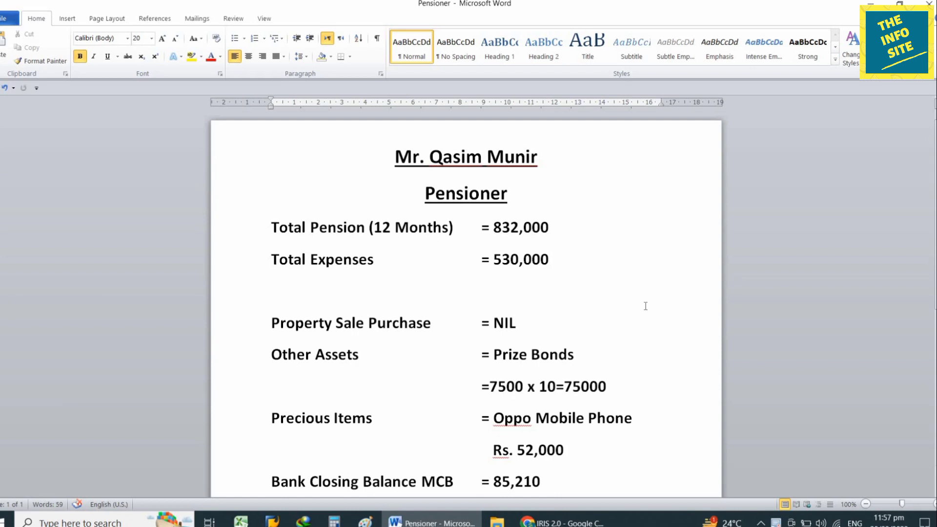
scroll(646, 306, down, 3)
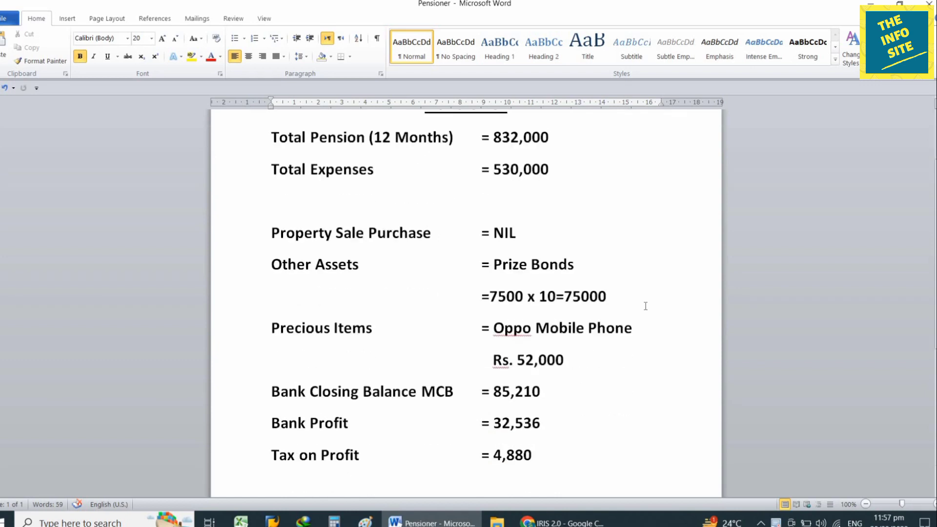
scroll(645, 306, down, 2)
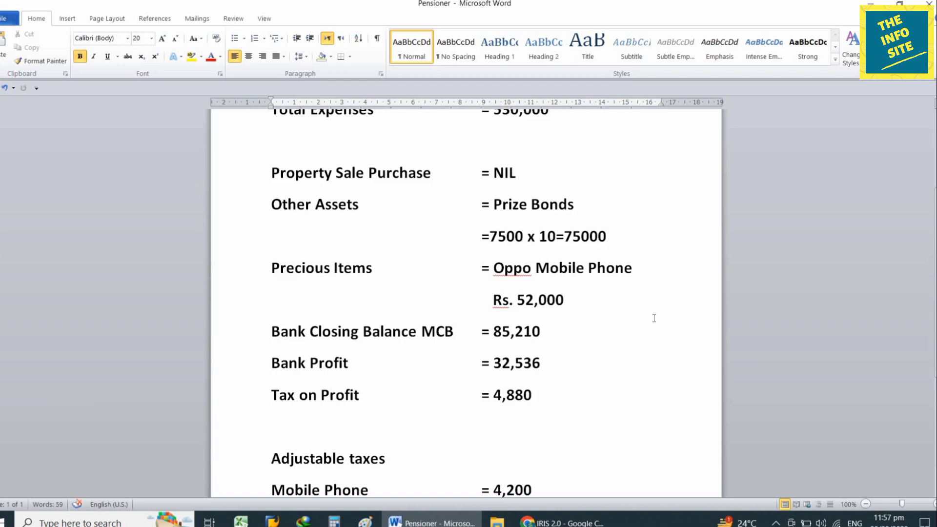
scroll(654, 318, down, 3)
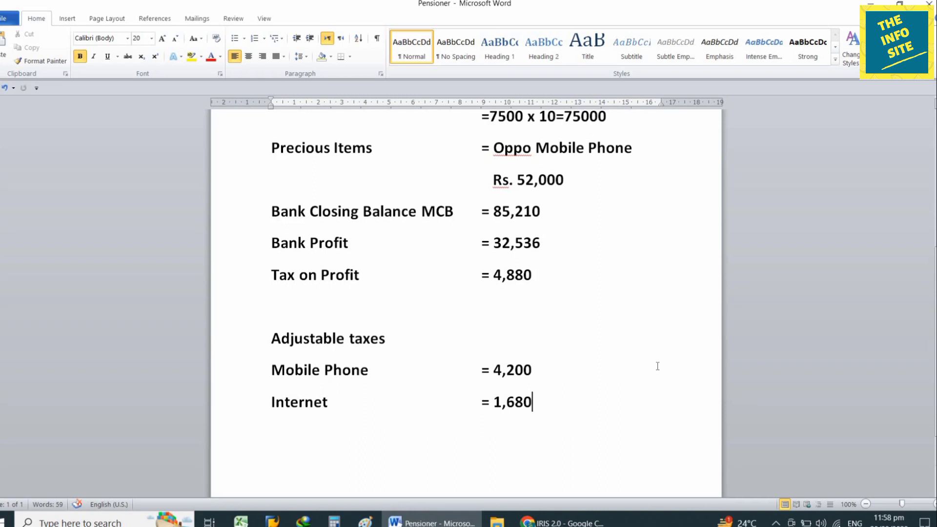
scroll(658, 366, up, 5)
scroll(658, 366, up, 2)
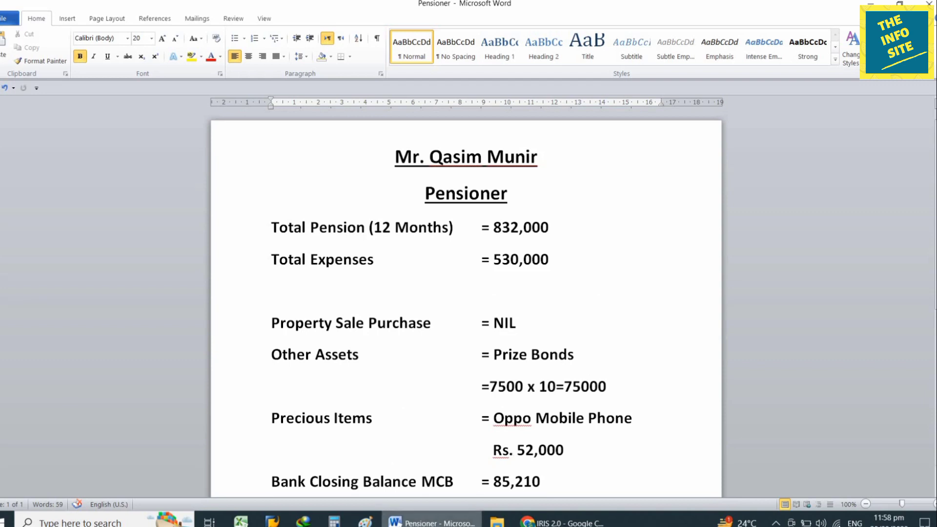
click(434, 523)
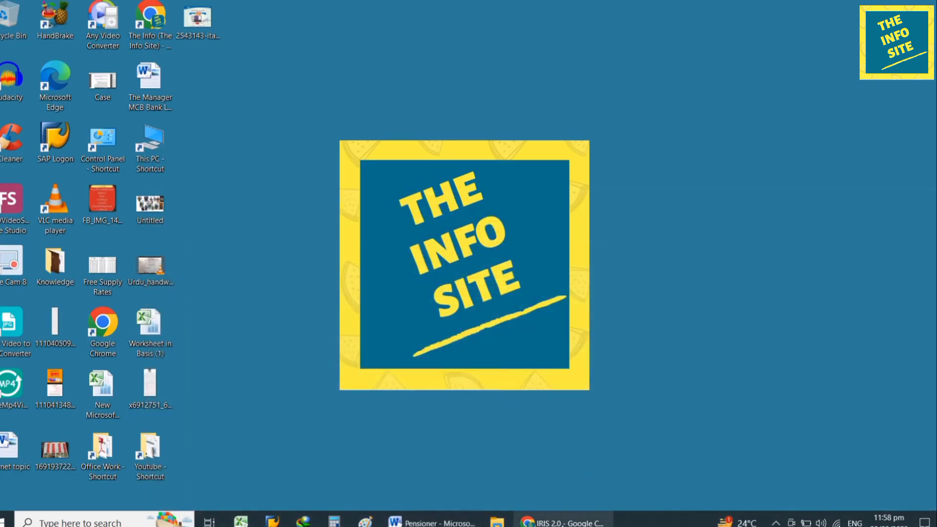
- Log in to the IRIS portal in Chrome, past the scam warning, and open FBR Maloomat
click(561, 523)
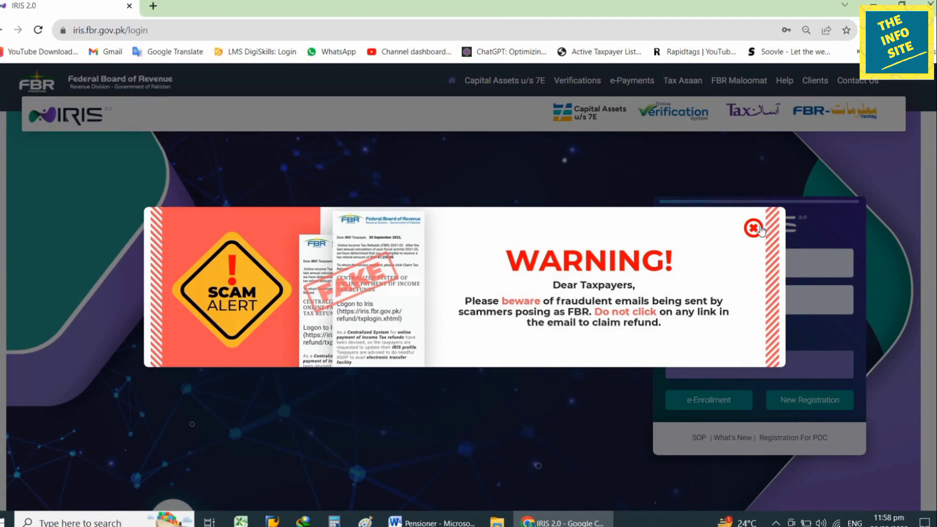
click(786, 283)
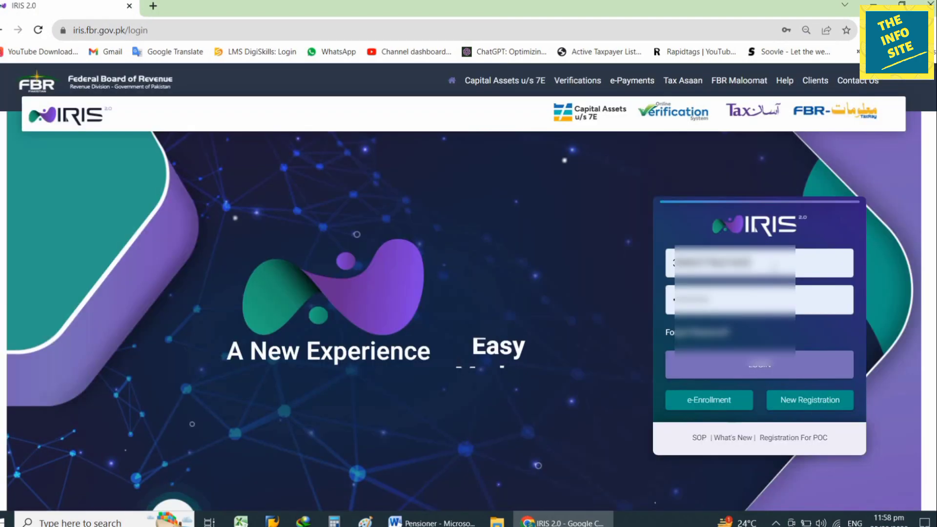
click(765, 367)
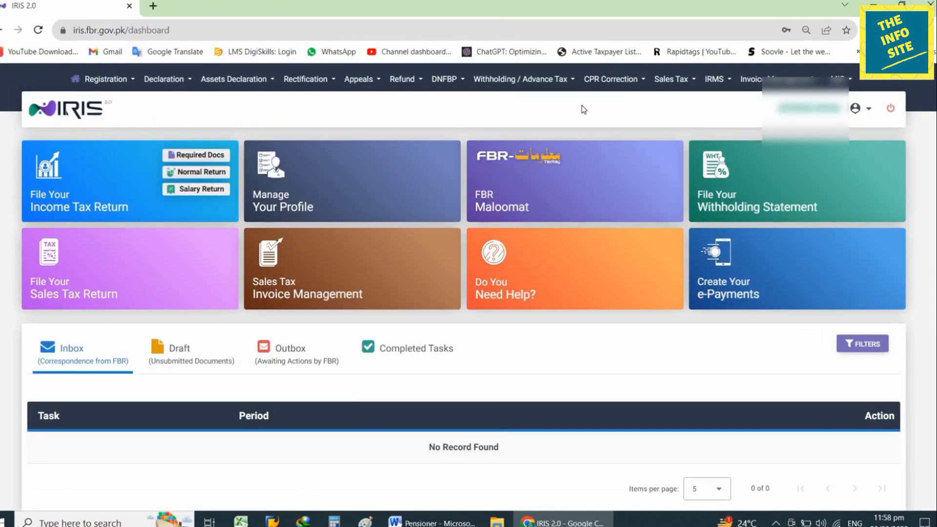
click(531, 183)
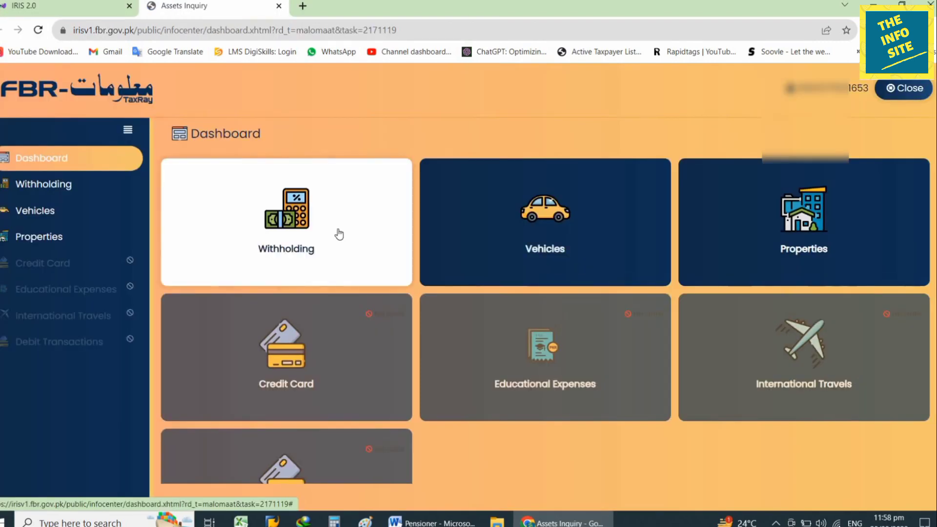
- Download the tax year 2023 withholding records as Withholding (2).xls, then close the Maloomat tab
click(338, 229)
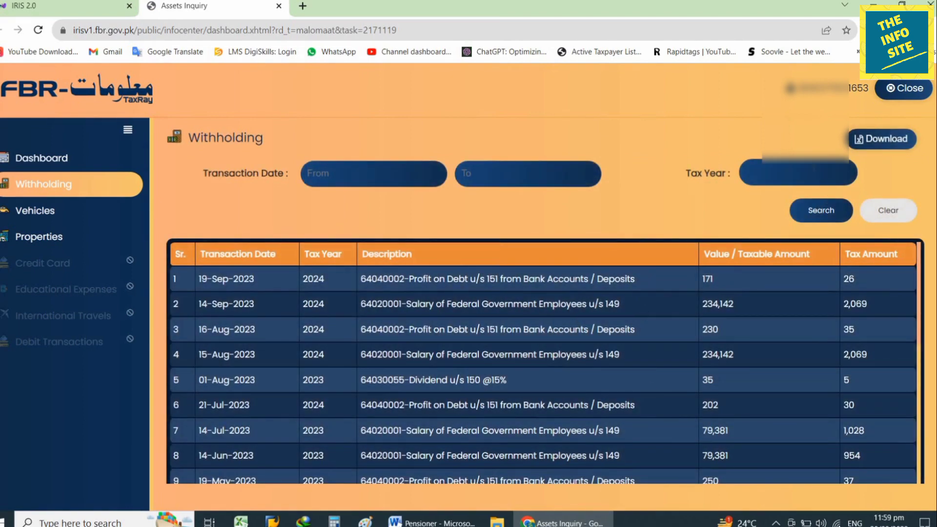
click(814, 169)
text(2023)
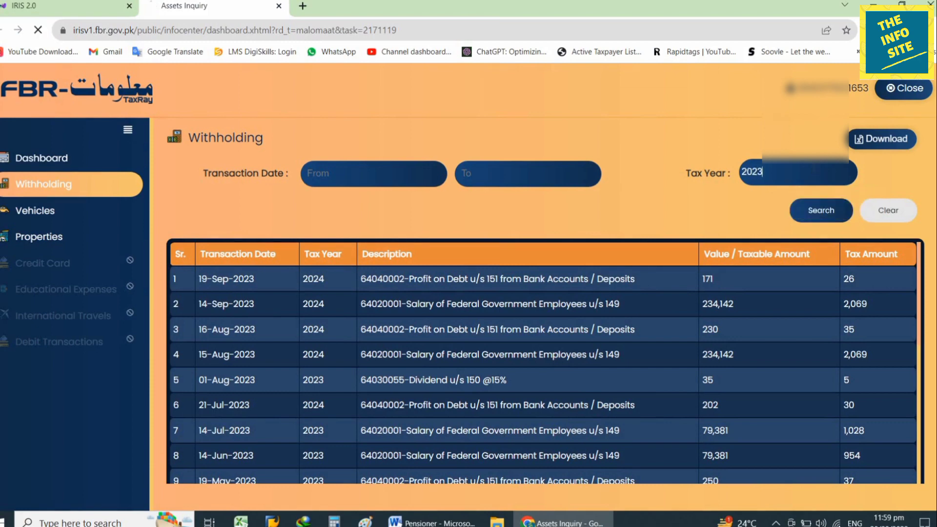
click(872, 140)
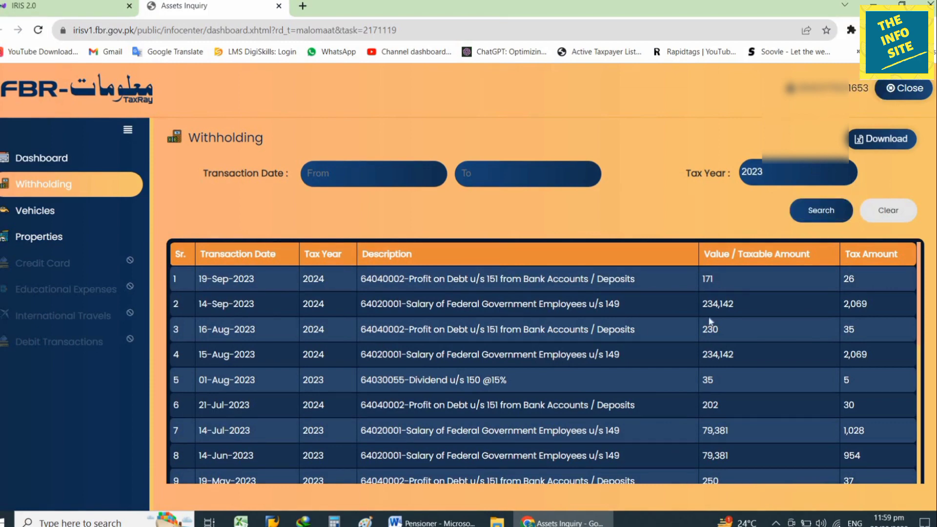
scroll(518, 388, down, 10)
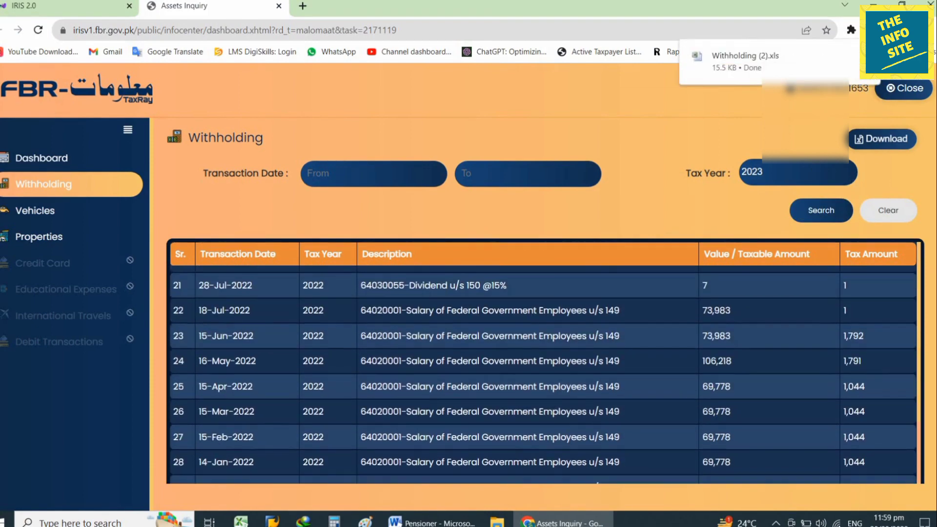
scroll(518, 388, up, 6)
scroll(518, 388, up, 4)
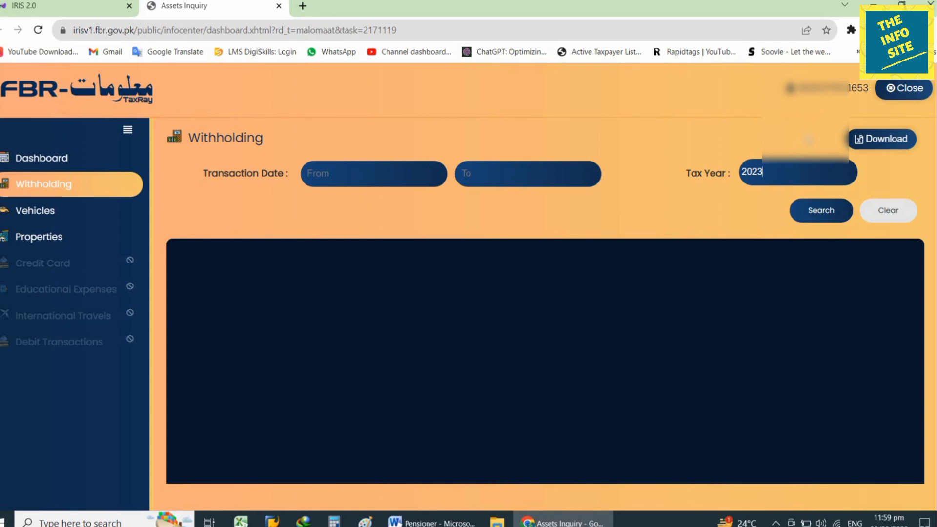
key(ctrl+w)
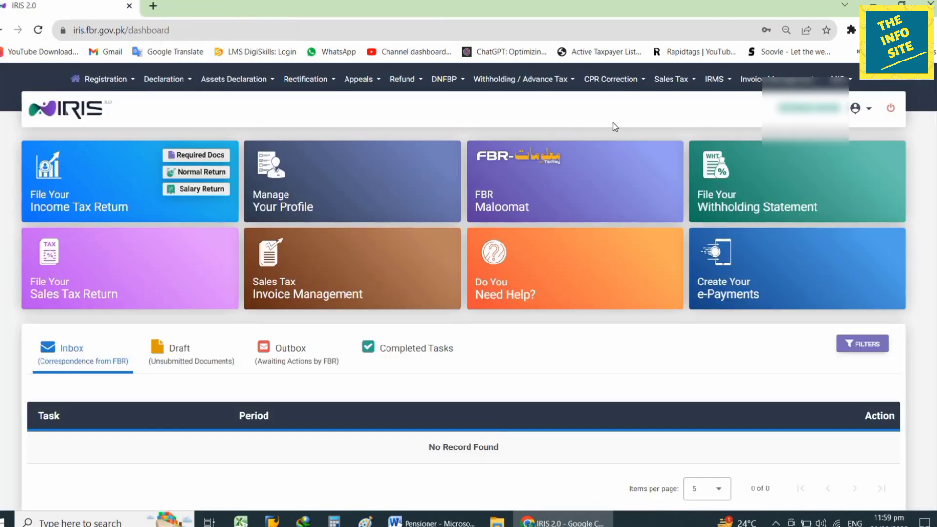
- Start a new normal return for tax period 01-Jul-2022 to 30-Jun-2023
click(187, 174)
text(2)
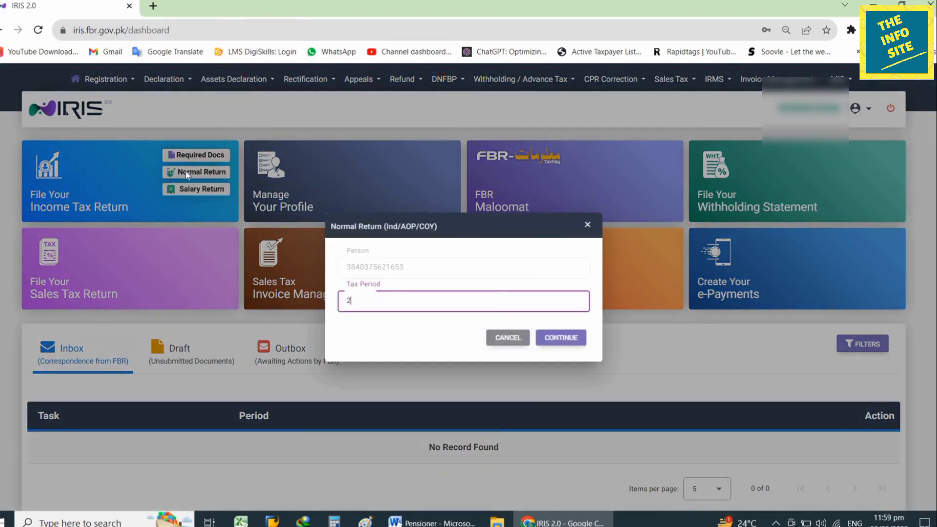
text(023)
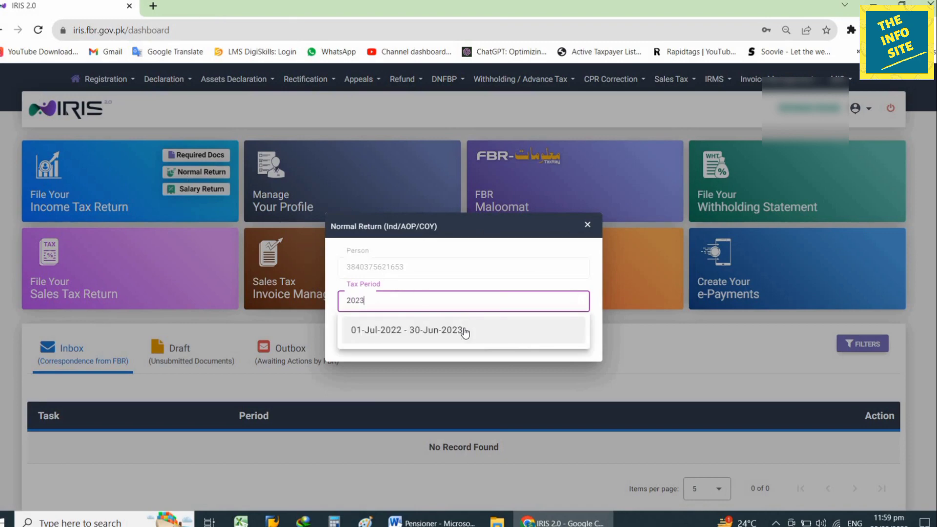
click(490, 332)
click(562, 340)
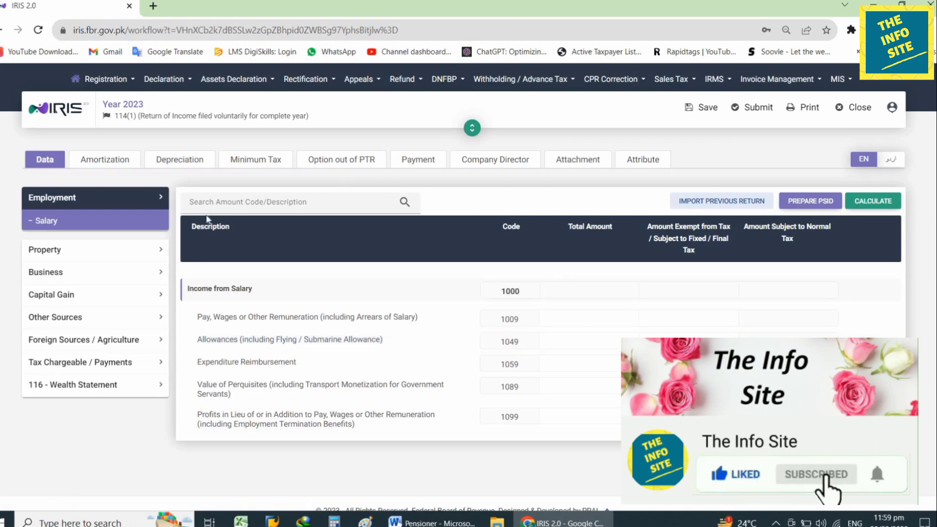
- Enter 832,000 as both total and exempt Annuity / Pension (5007) under Other Sources, and recalculate
click(158, 200)
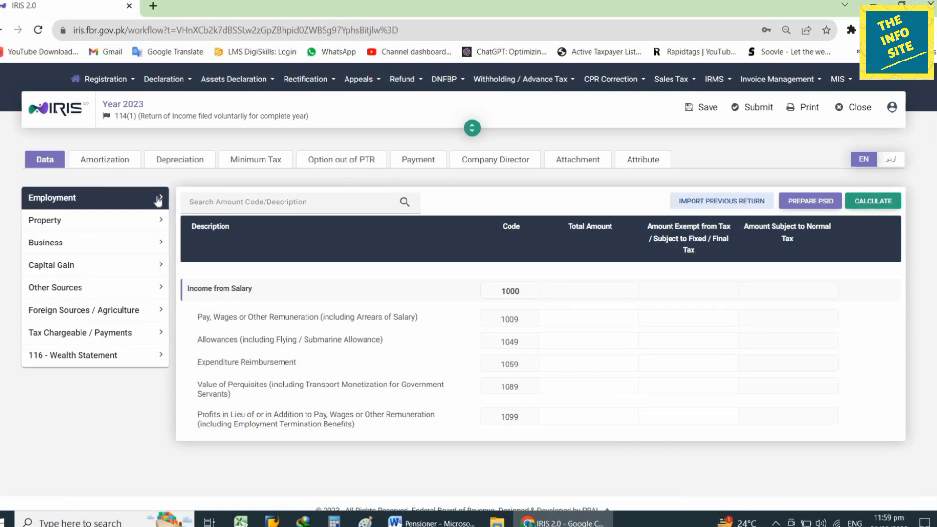
click(129, 291)
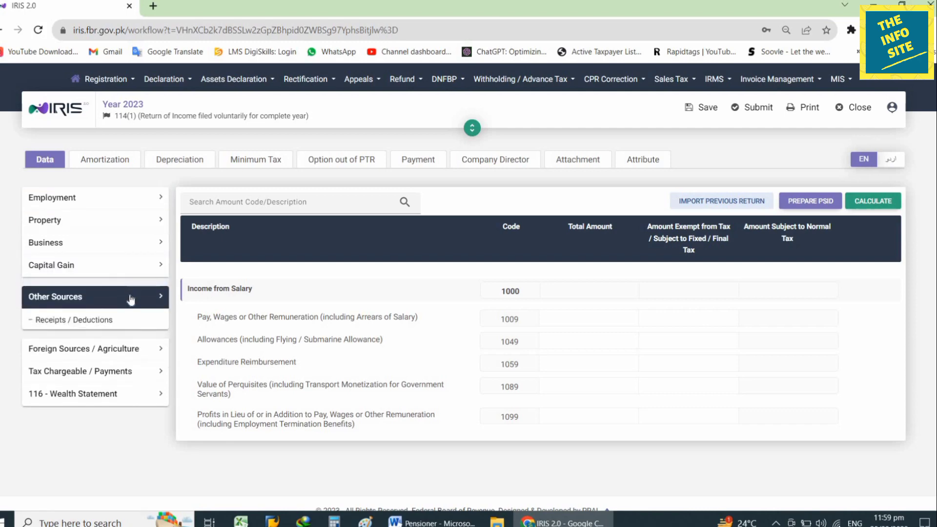
click(130, 317)
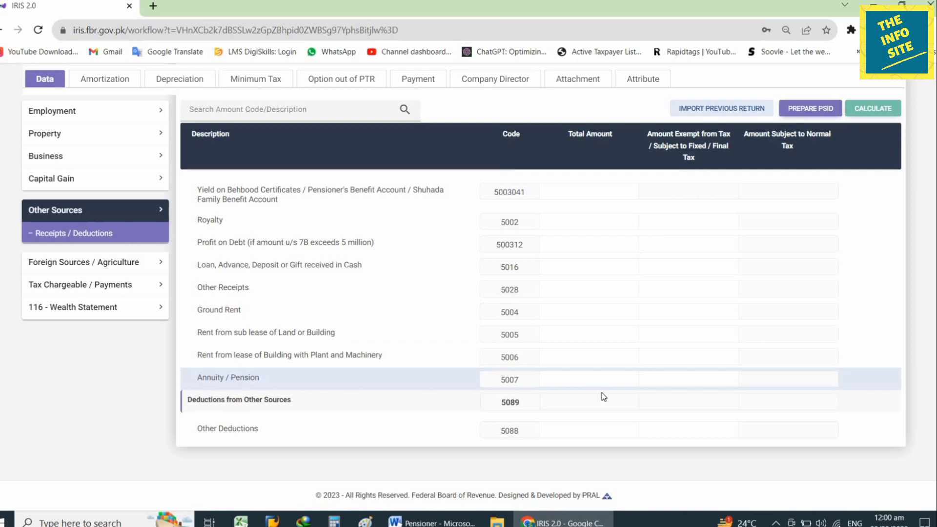
click(592, 380)
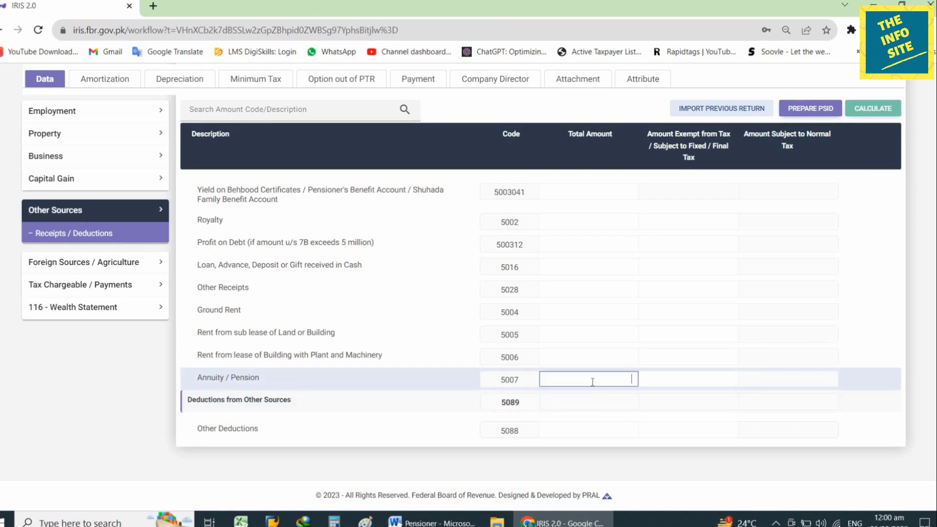
click(470, 519)
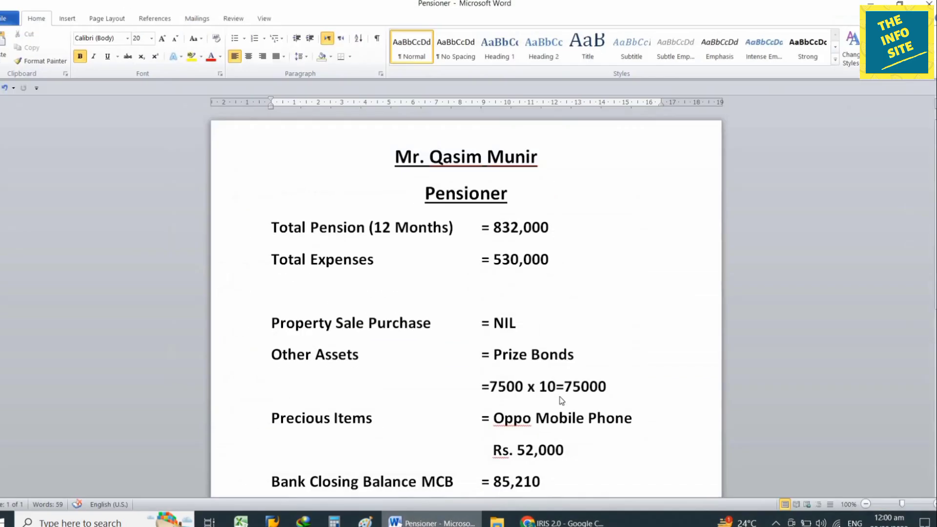
key(alt+Tab)
text(832000)
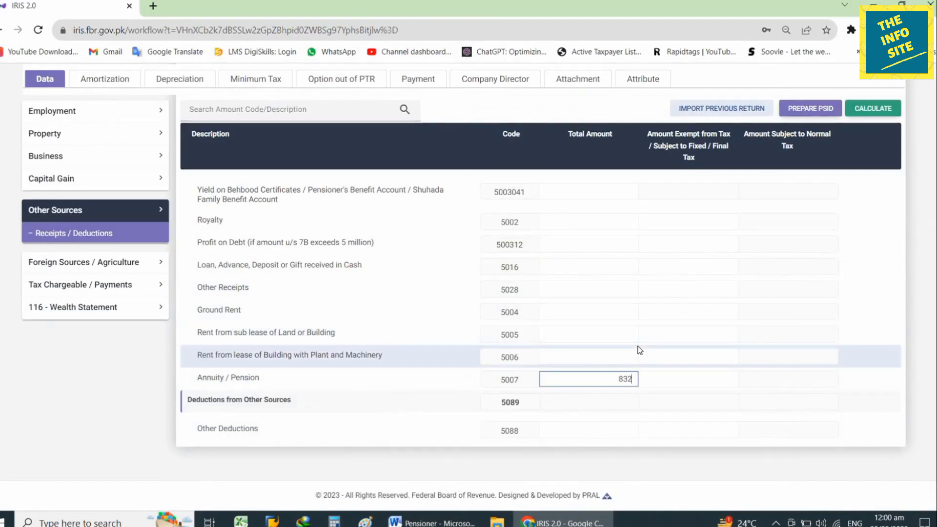
click(666, 377)
text(8320000)
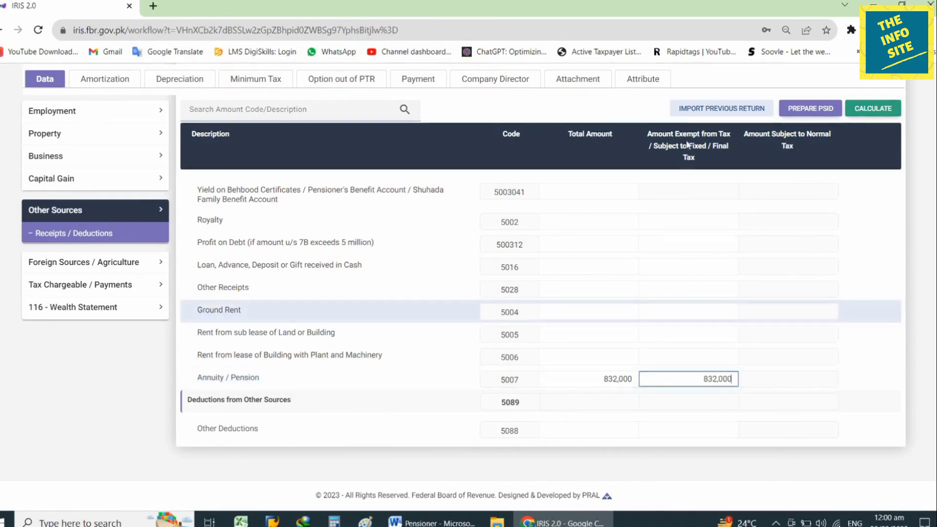
click(879, 109)
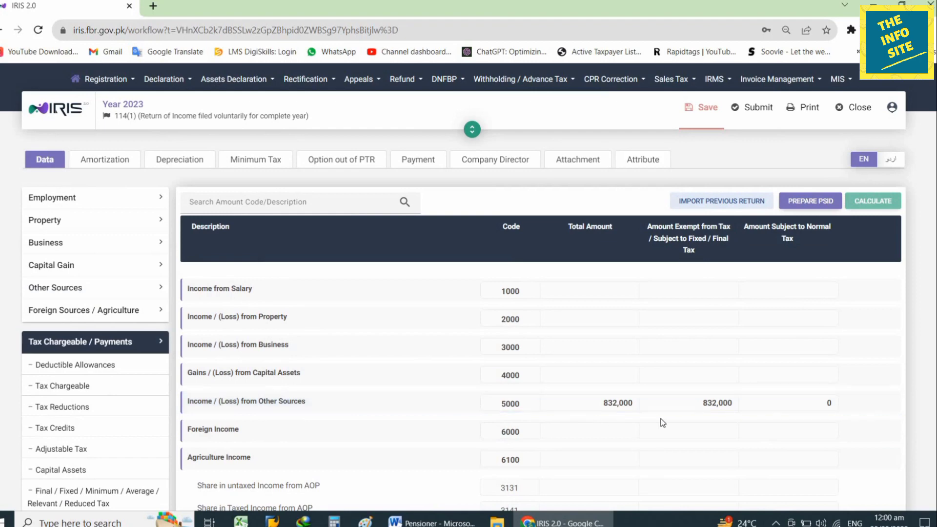
- Show the Adjustable Tax (640000) table from the Tax Chargeable / Payments section
scroll(741, 421, down, 15)
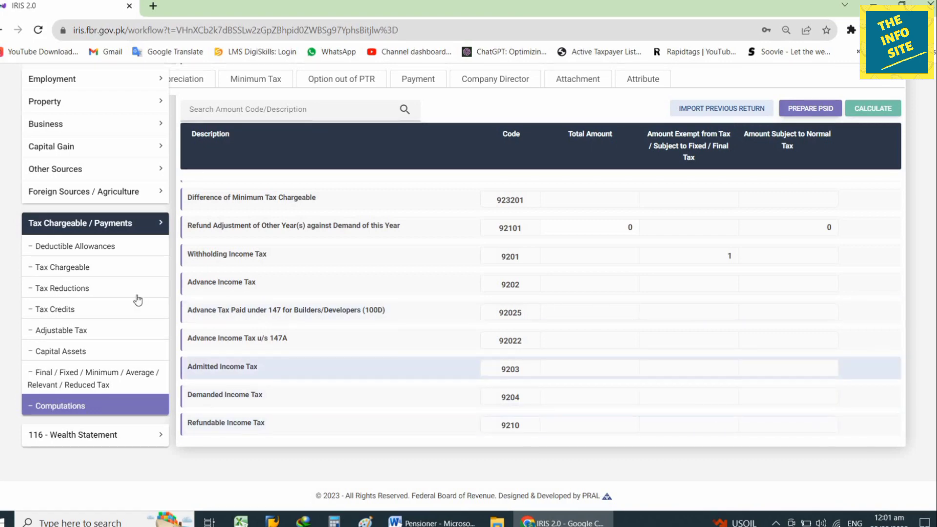
click(98, 224)
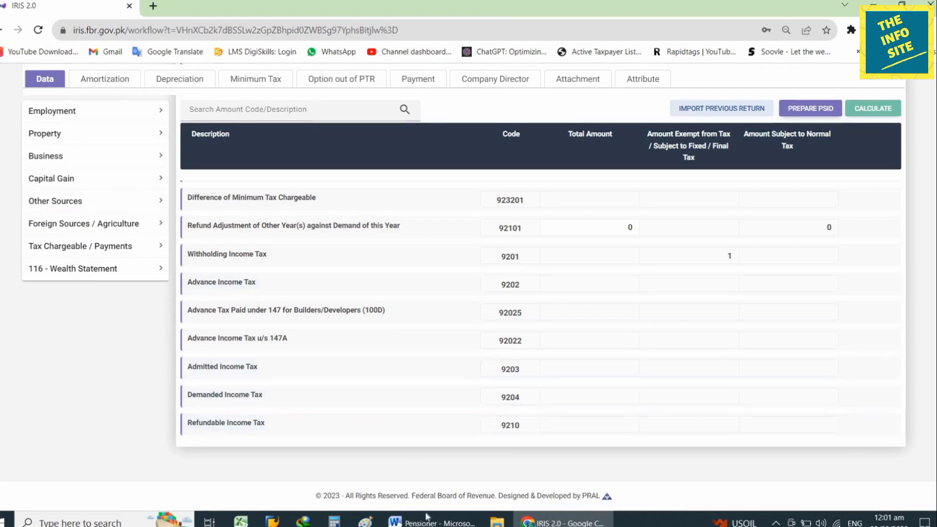
click(79, 248)
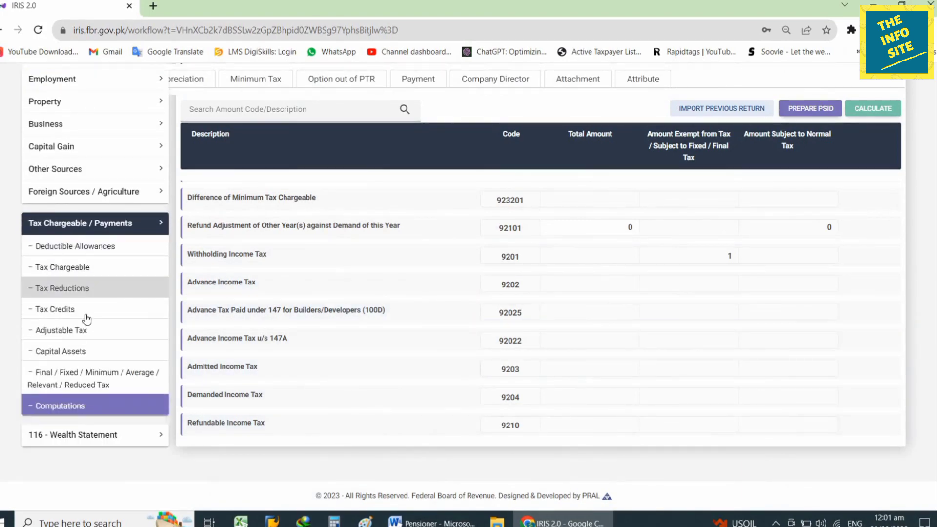
click(77, 331)
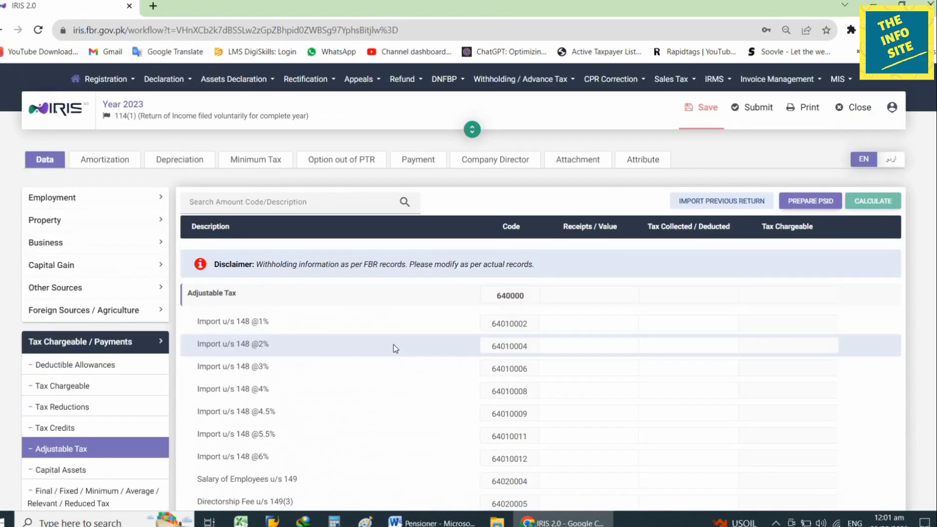
- Add a Cellphone Bill u/s 236(1)(a) entry with a phone number and placeholder contents
scroll(394, 344, down, 4)
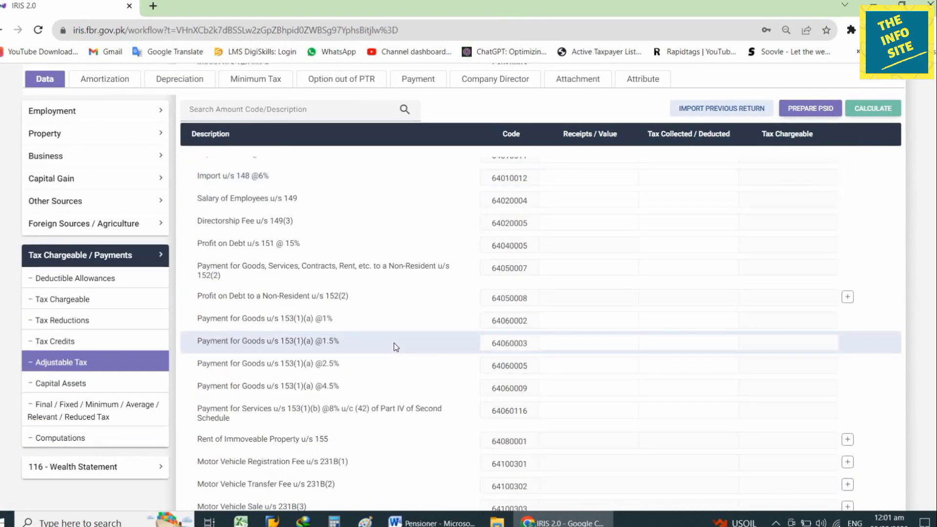
scroll(394, 344, down, 3)
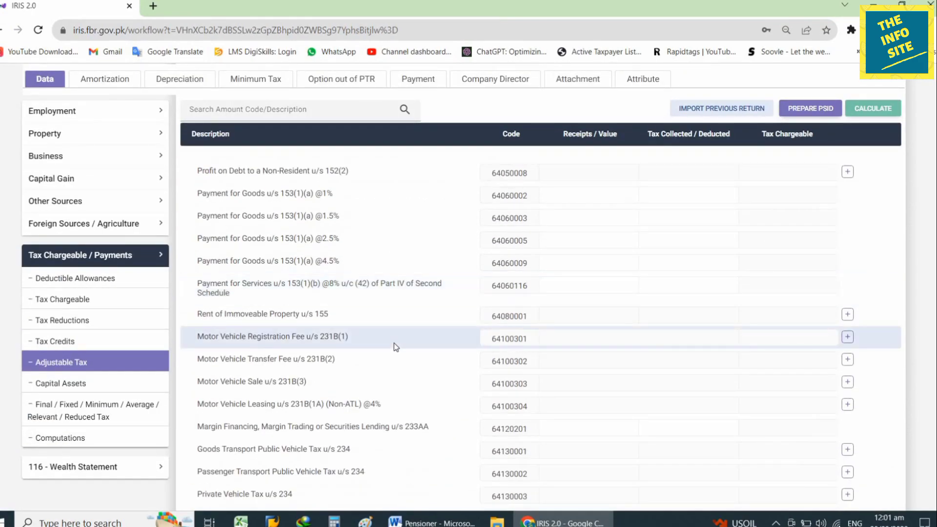
scroll(393, 344, down, 6)
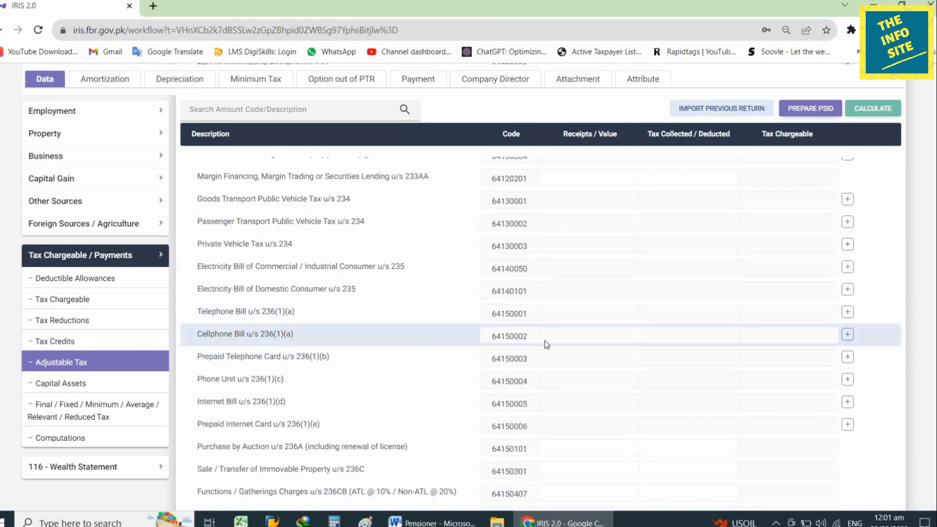
click(848, 335)
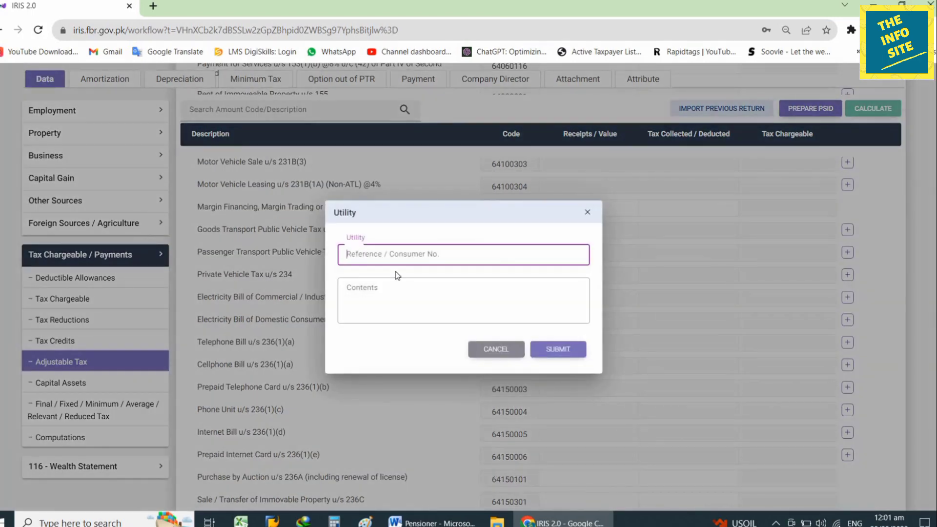
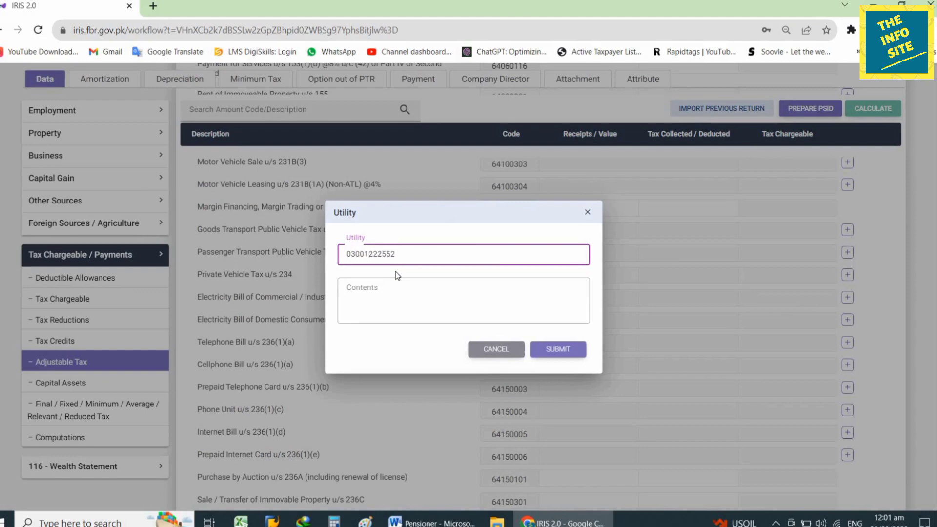
key(Tab)
text(jbdjvdv)
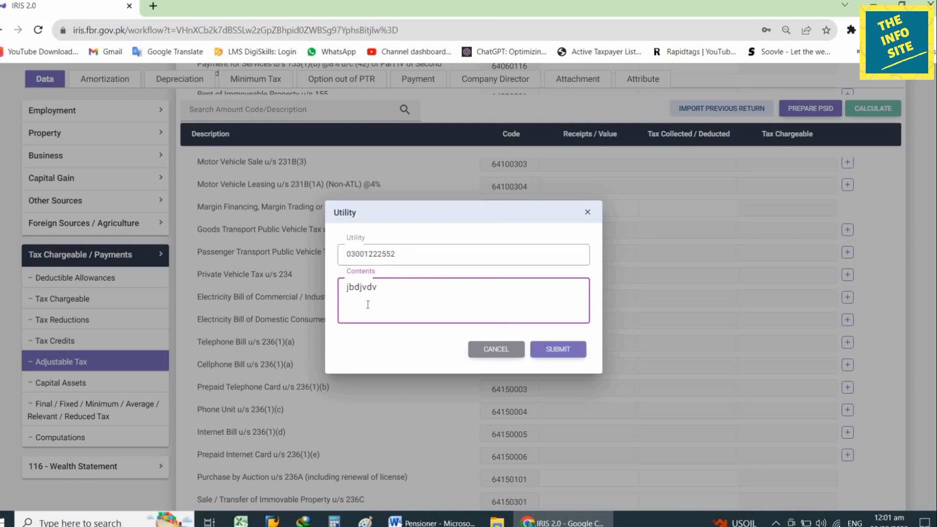
click(559, 350)
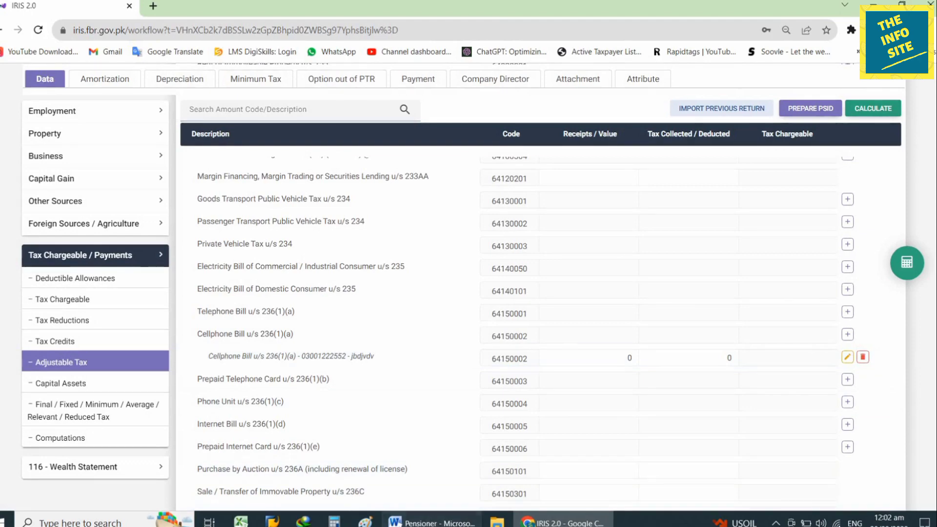
- Record 4,200 tax collected on the cellphone entry, per the notes, and recalculate
click(432, 523)
click(432, 524)
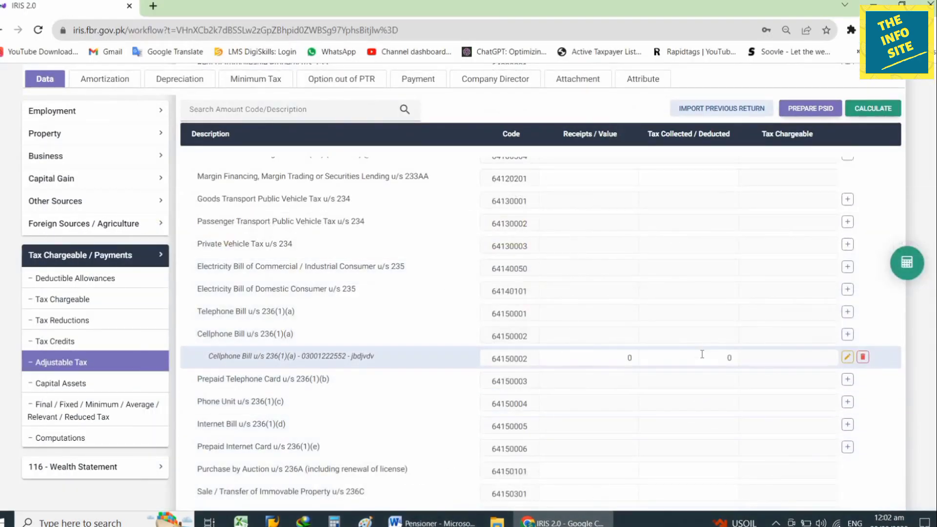
click(703, 357)
text(4200)
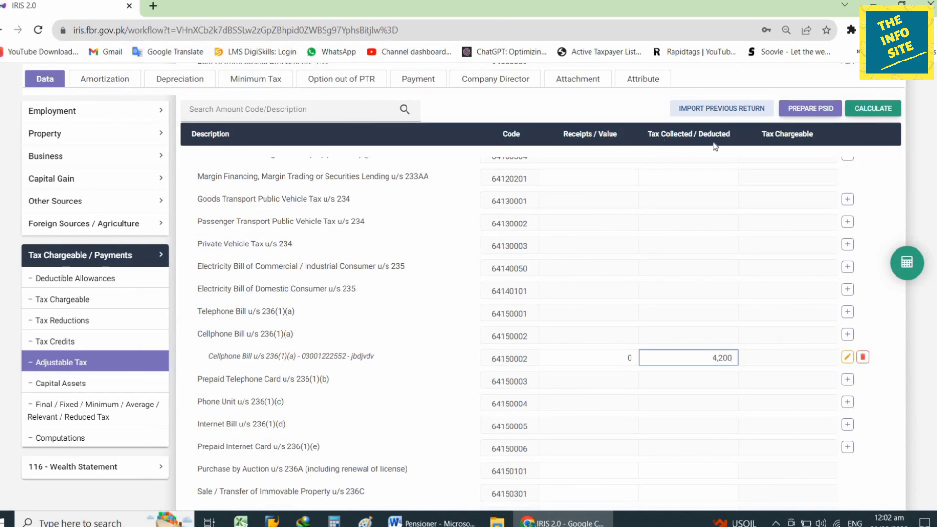
click(874, 108)
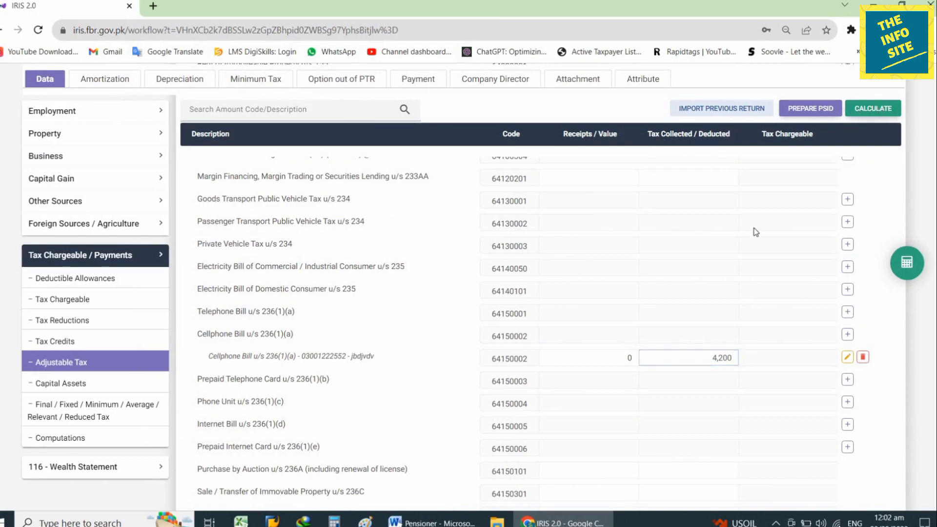
click(432, 523)
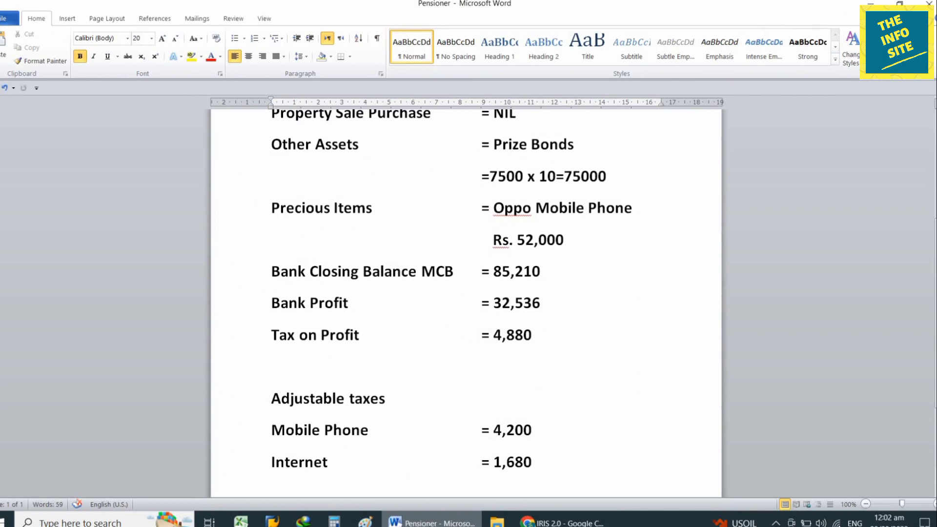
click(442, 524)
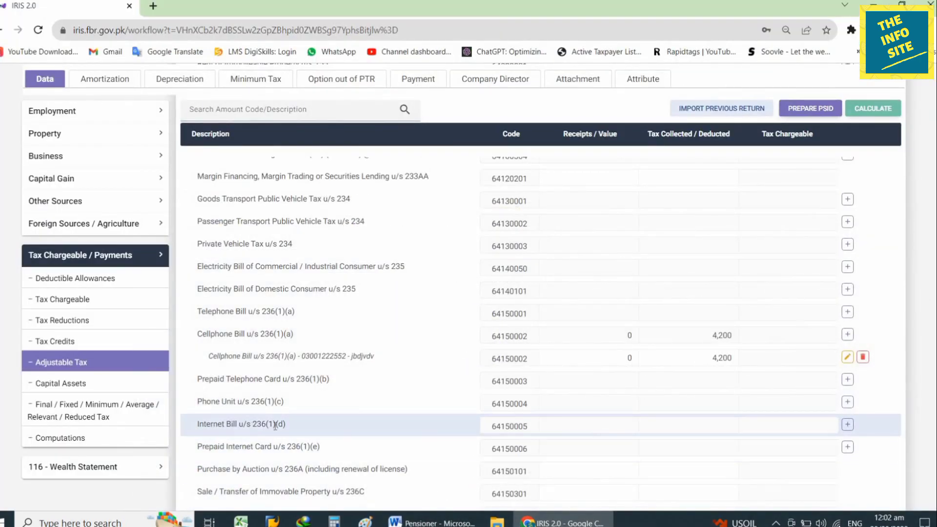
- Add an Internet Bill u/s 236(1)(d) entry for Wateen with 1,680 tax collected, and recalculate
click(847, 424)
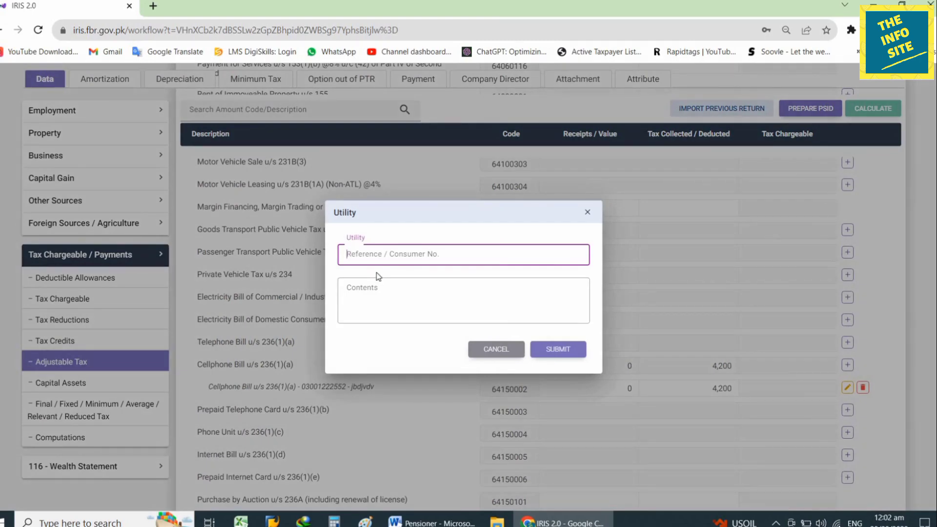
text(Wateen)
click(379, 277)
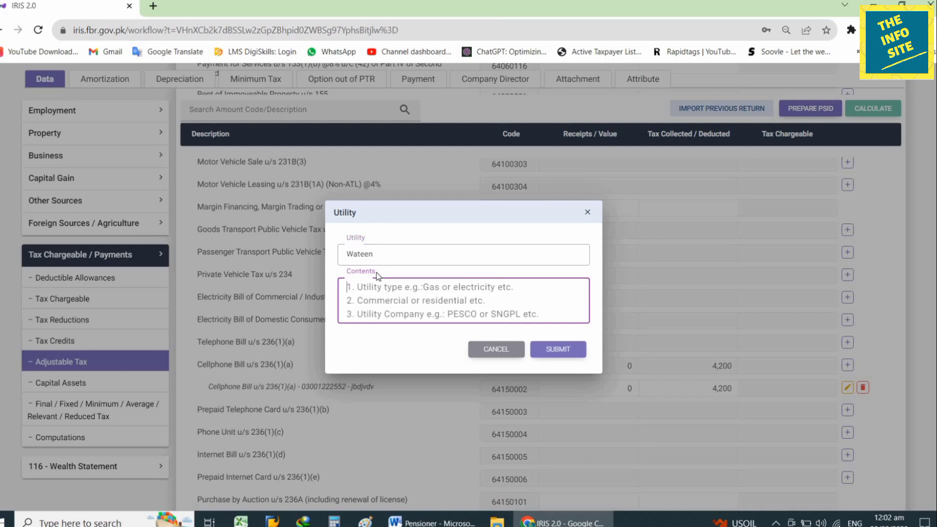
text(fvfdv)
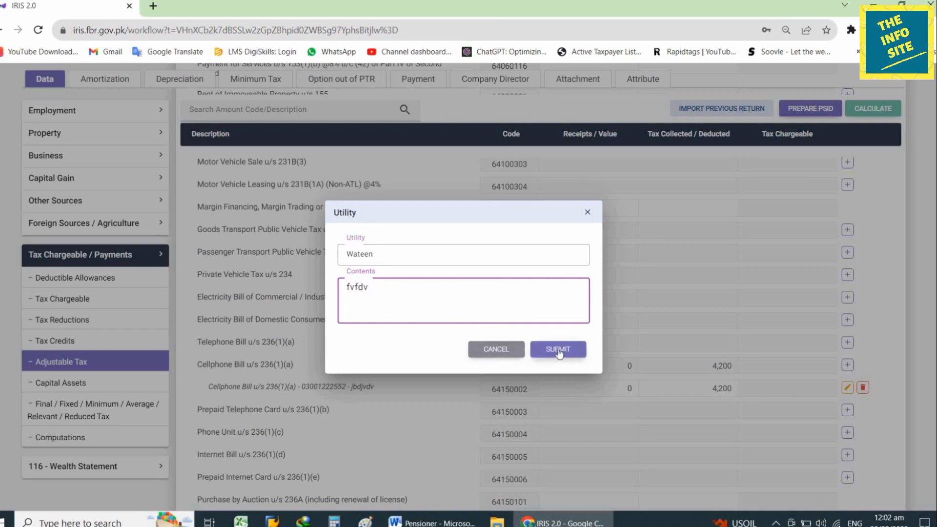
click(559, 350)
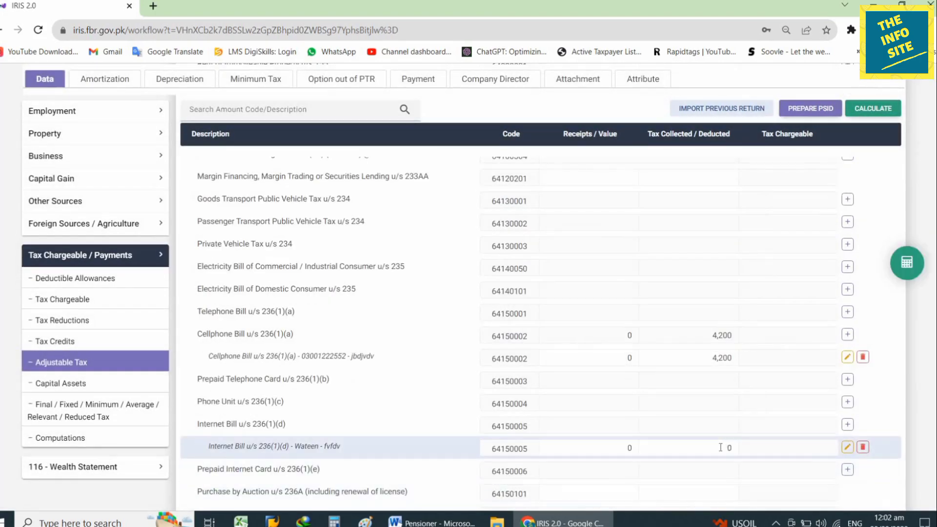
text(1680)
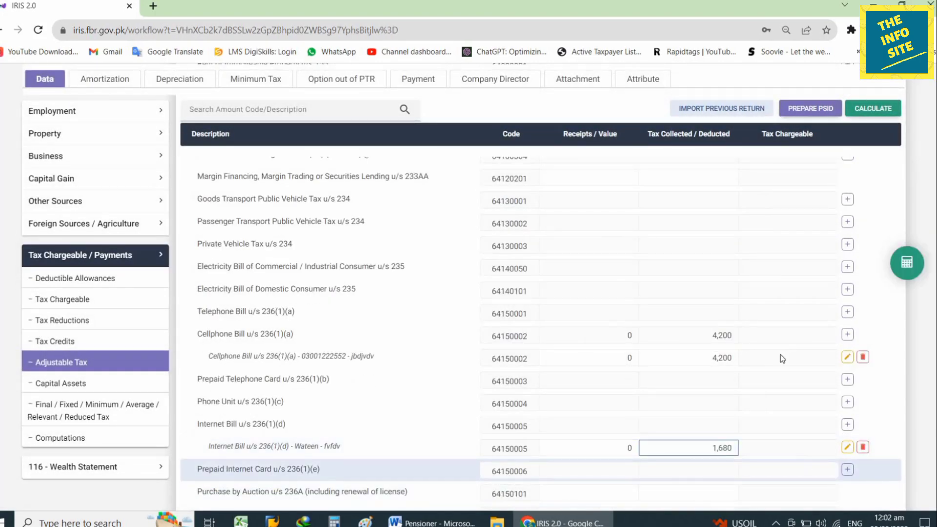
click(848, 111)
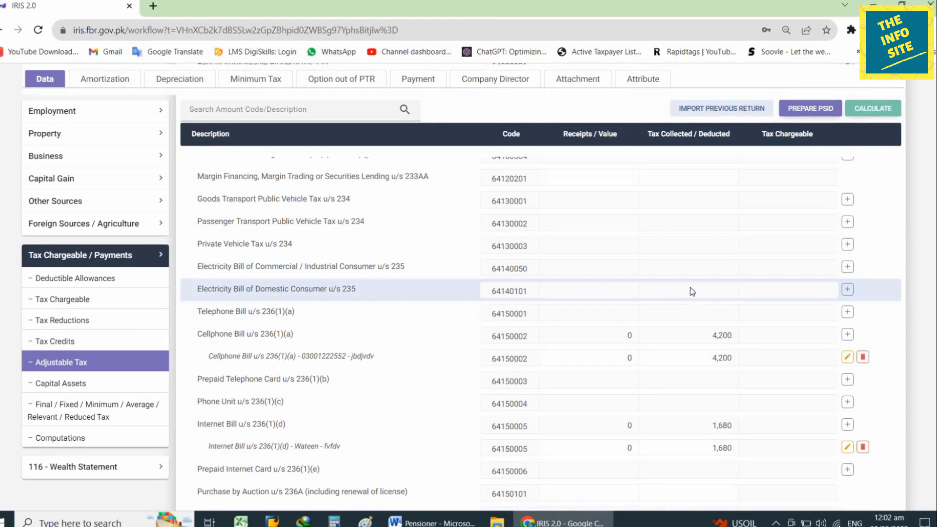
- Look up total expenses in the Pensioner notes and collapse Tax Chargeable / Payments
click(432, 522)
scroll(477, 393, down, 1)
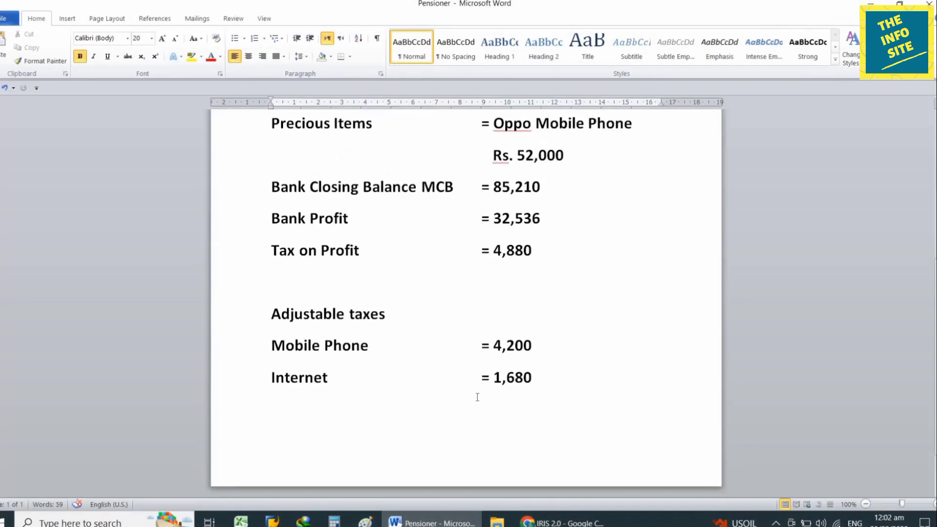
scroll(478, 397, up, 2)
scroll(477, 397, up, 3)
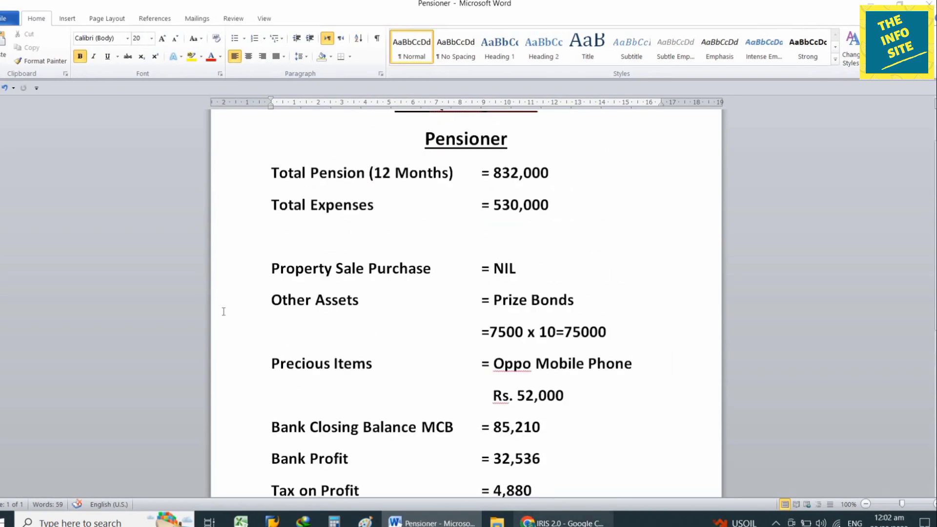
key(alt+Tab)
click(122, 256)
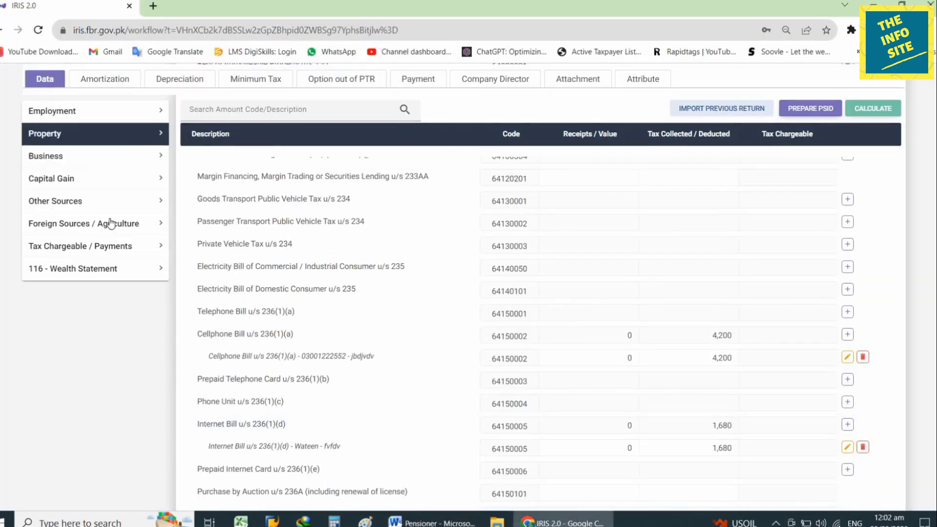
- Enter 530,000 as Other Personal / Household Expenses (7087) in Personal Expenses and recalculate
click(102, 273)
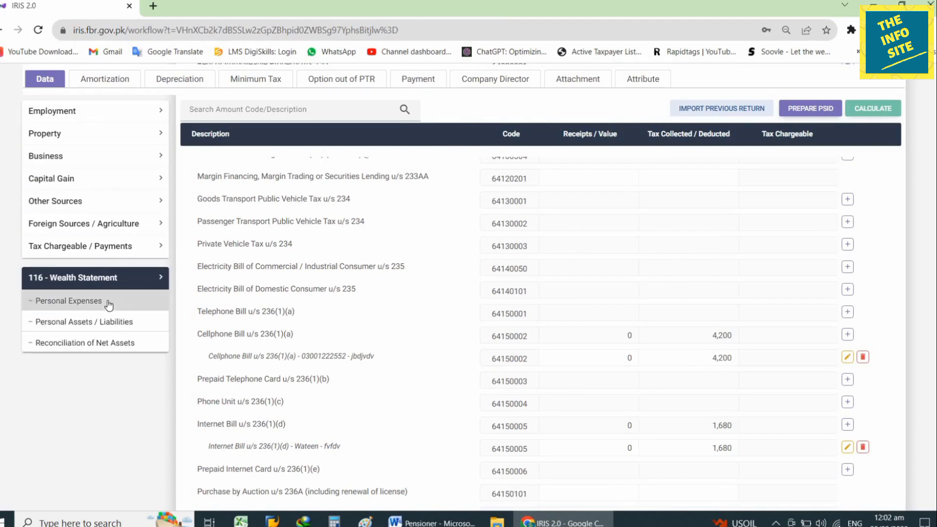
click(122, 309)
scroll(505, 376, down, 5)
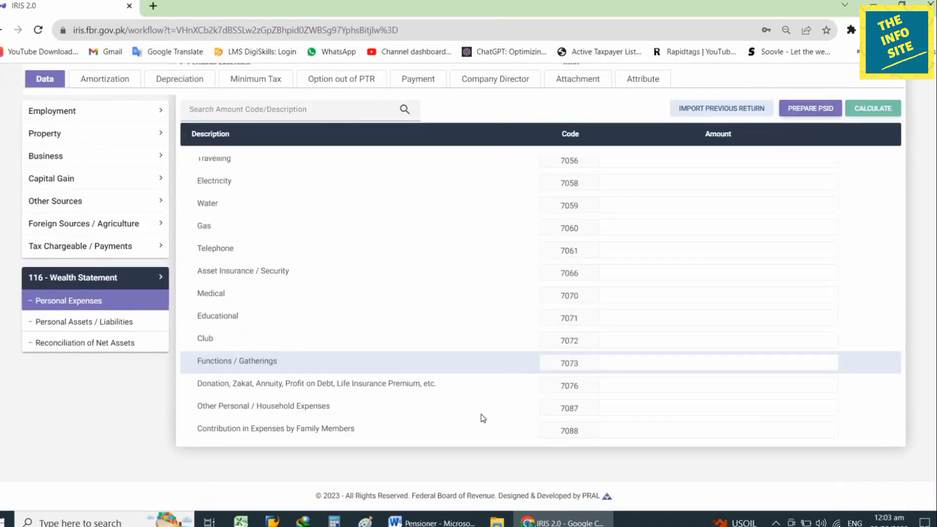
click(432, 522)
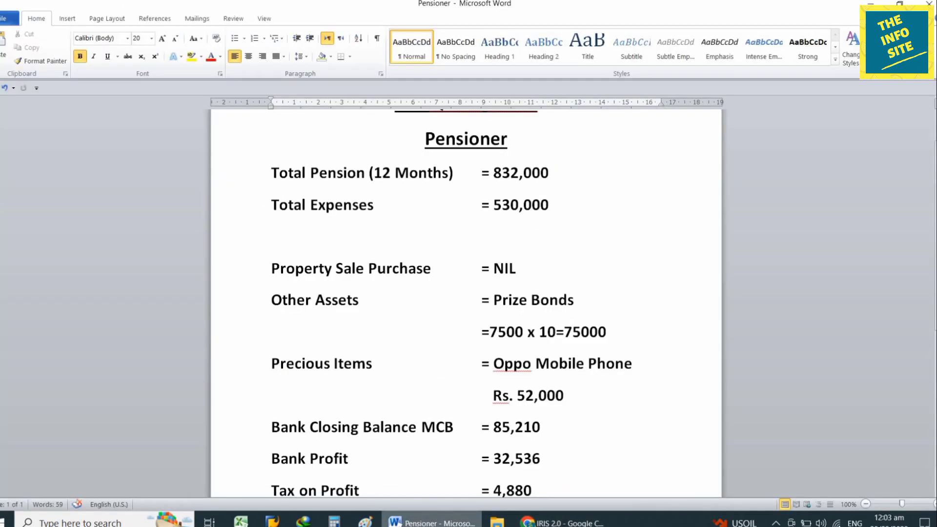
click(432, 522)
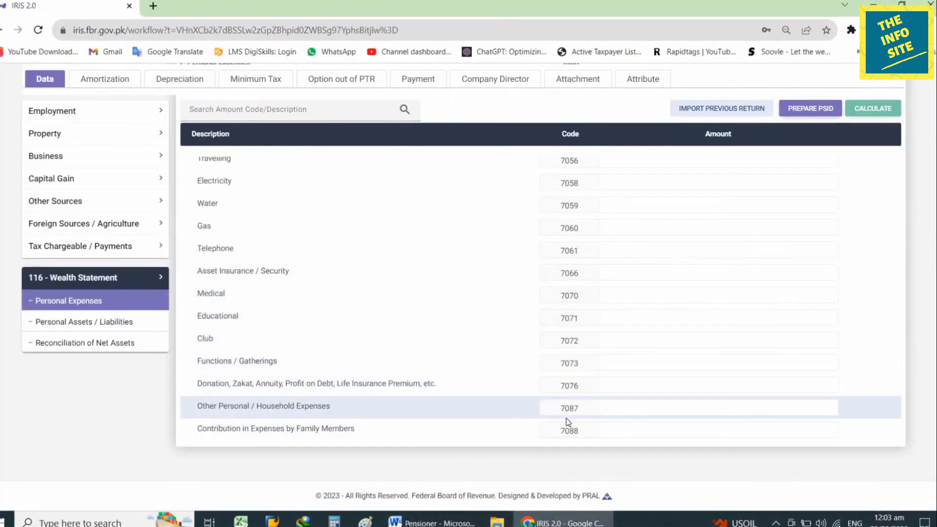
click(702, 410)
text(5300000)
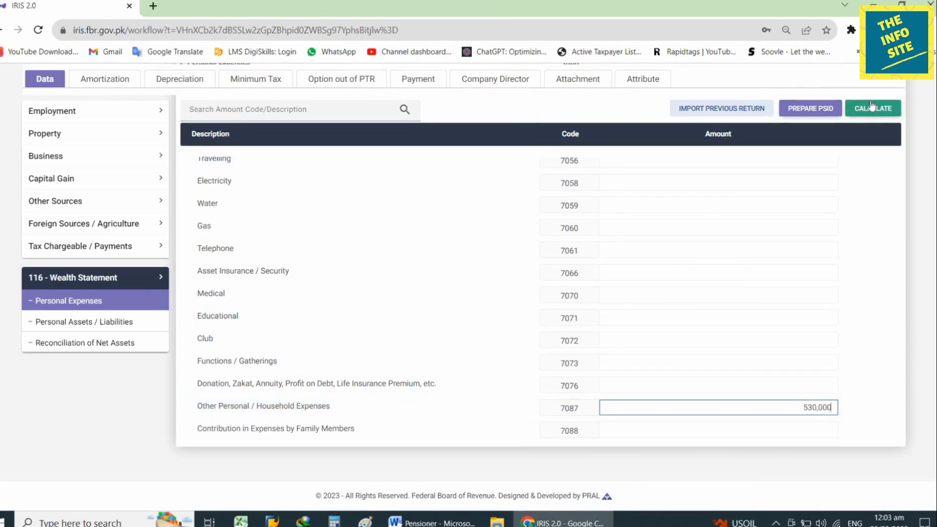
click(872, 104)
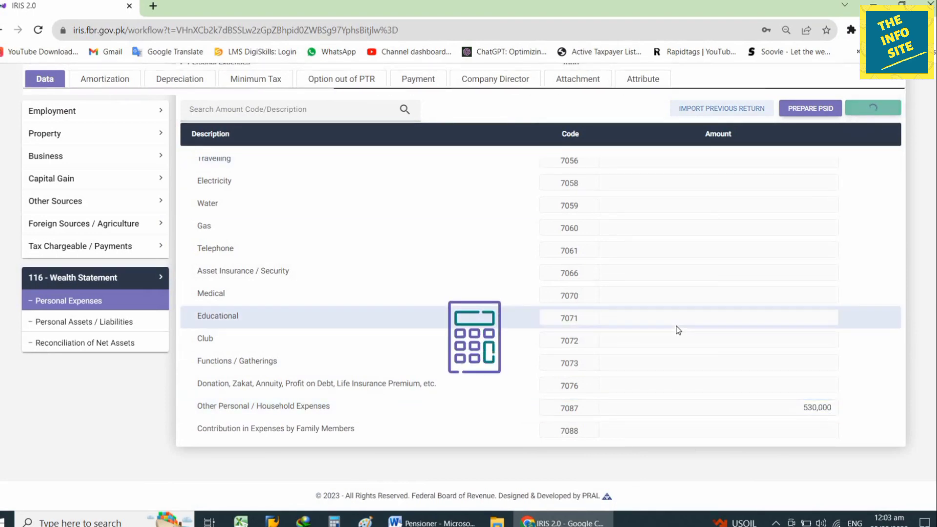
- Enter 832,000 as exempt income (7032) in the Reconciliation of Net Assets and recalculate
click(122, 322)
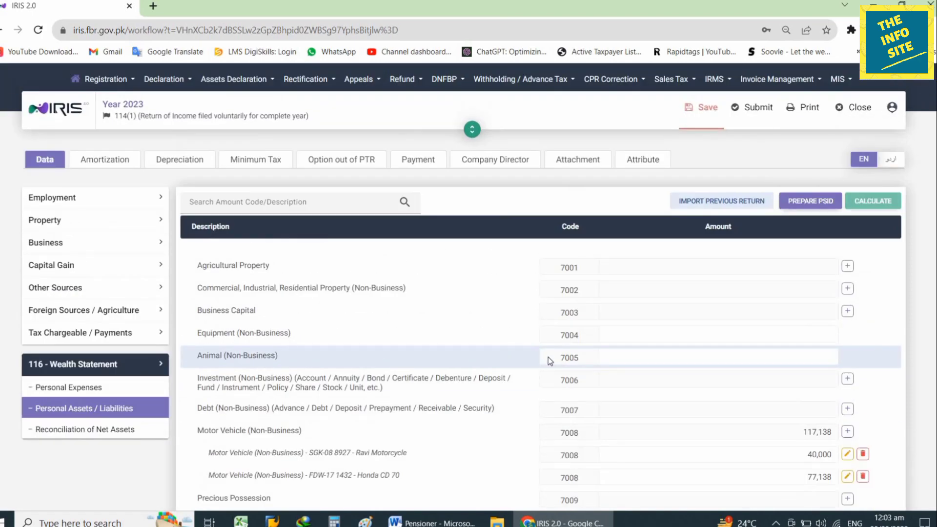
click(93, 429)
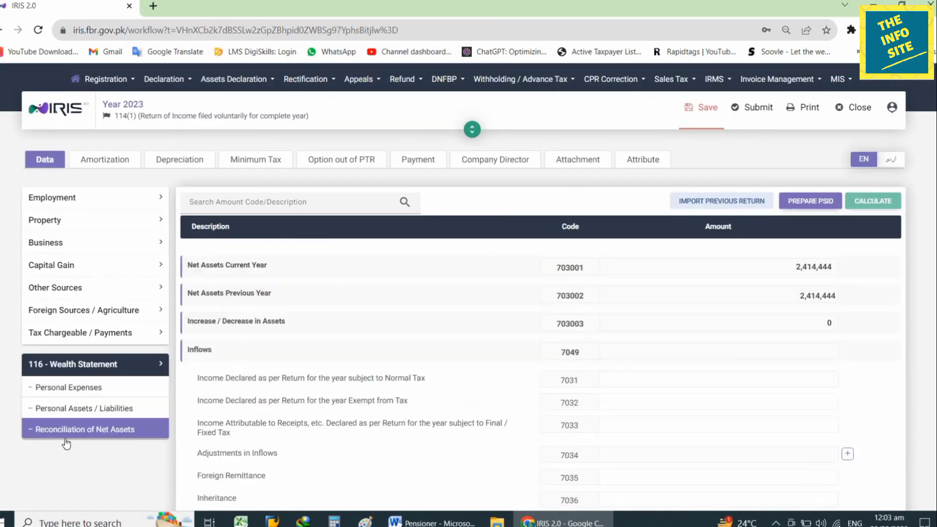
scroll(702, 400, down, 4)
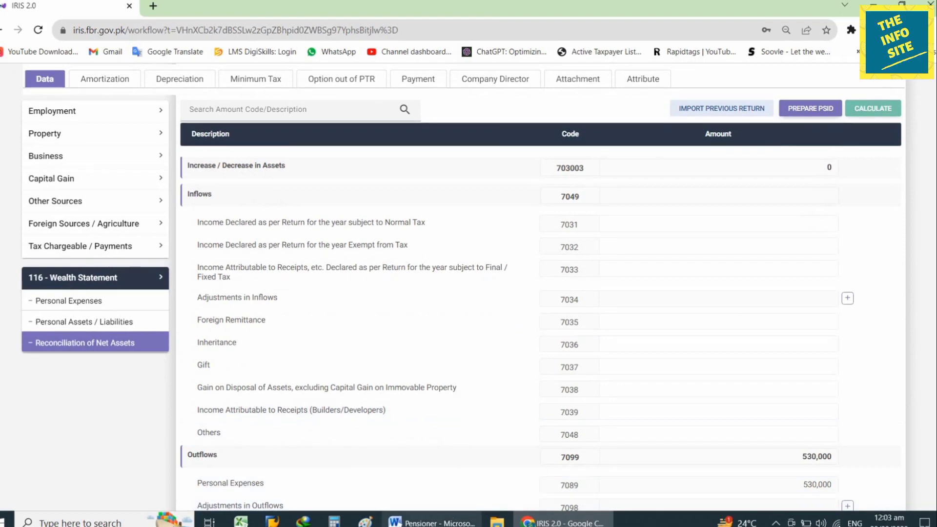
click(432, 522)
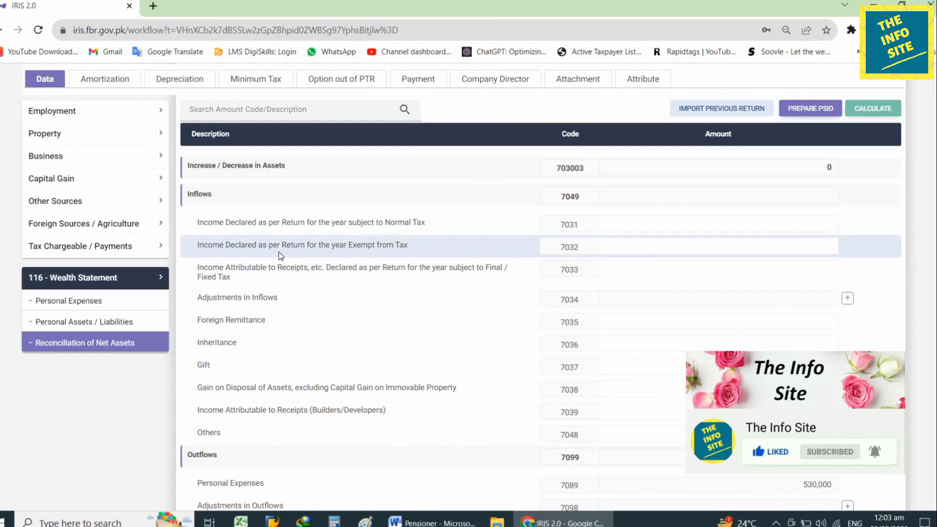
click(720, 247)
text(8320000)
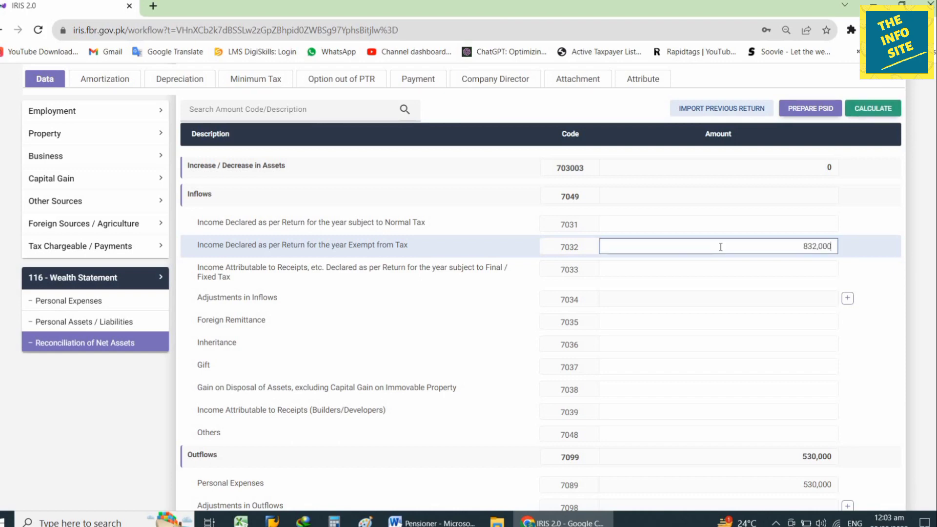
click(871, 111)
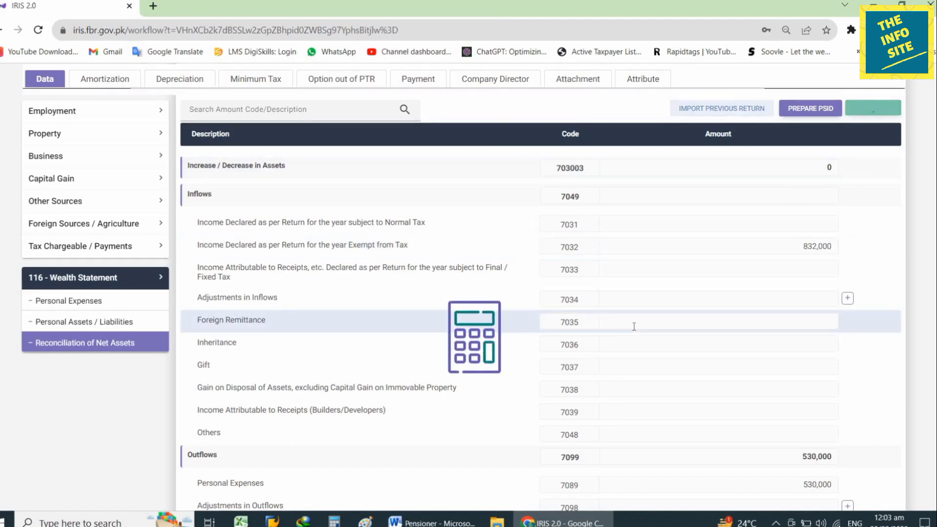
- Compare the -302,000 unreconciled amount with the notes, then show Personal Assets / Liabilities
scroll(634, 325, down, 4)
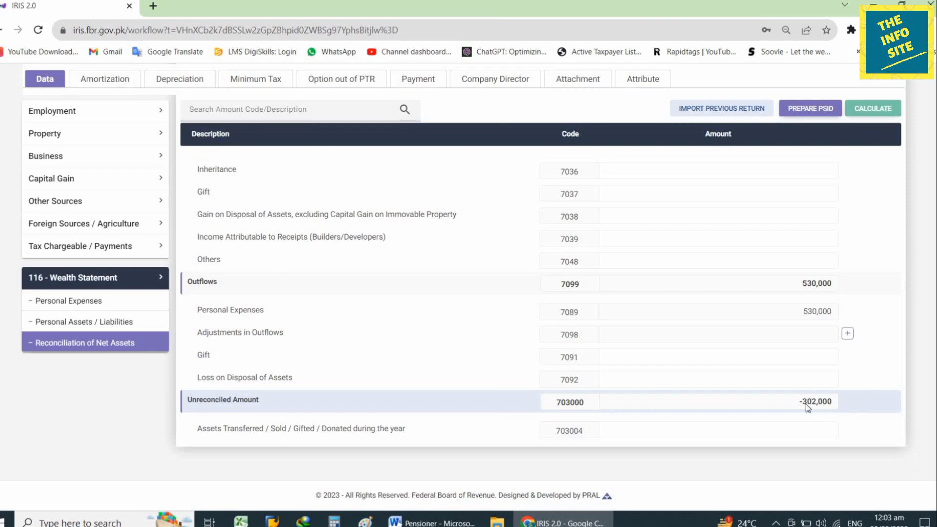
key(alt+Tab)
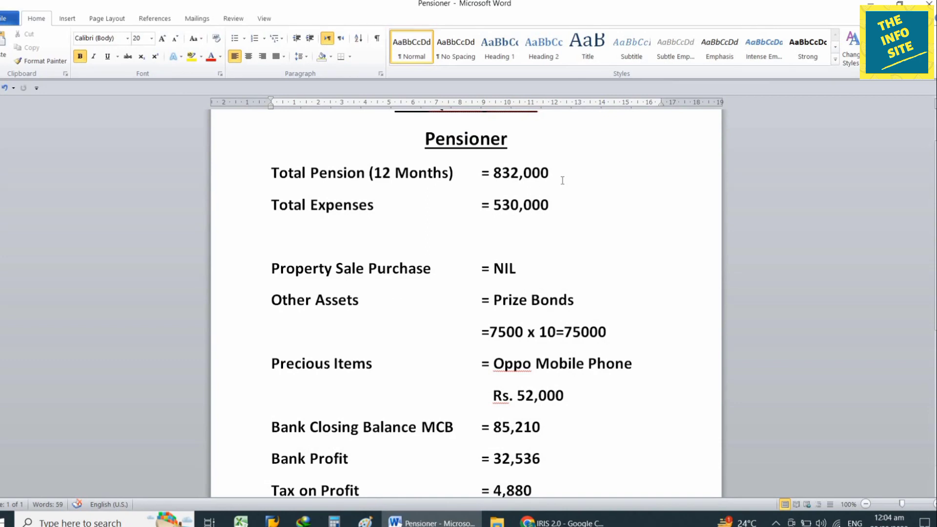
key(alt+Tab)
scroll(512, 336, down, 4)
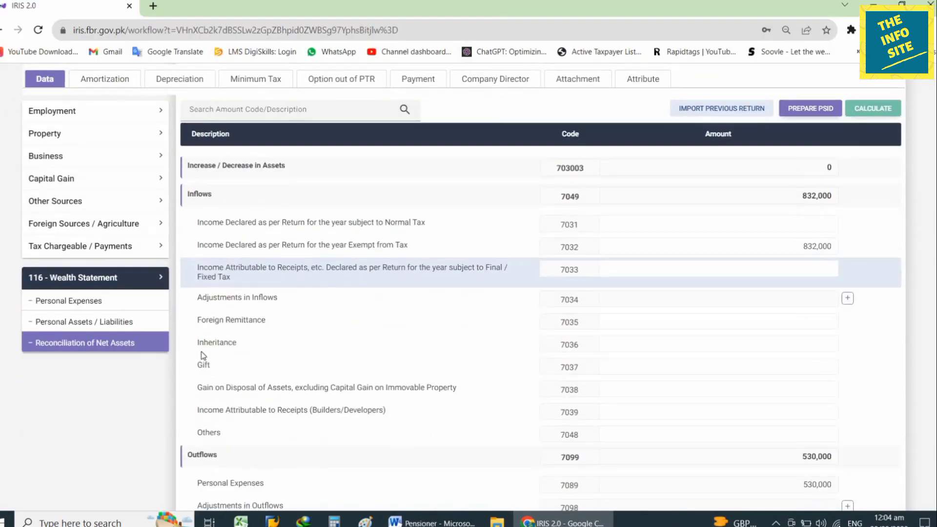
click(122, 322)
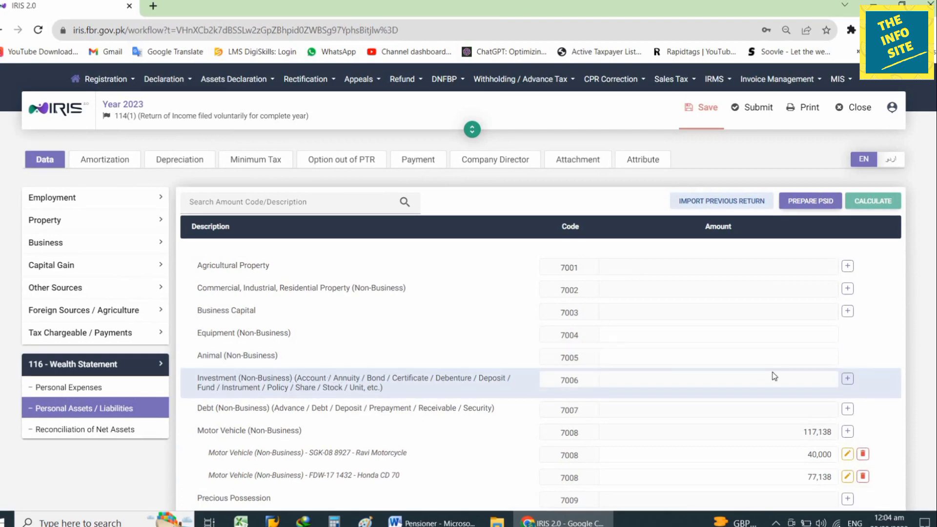
- Add an Investment (Non-Business) entry with placeholder name and contents
click(847, 378)
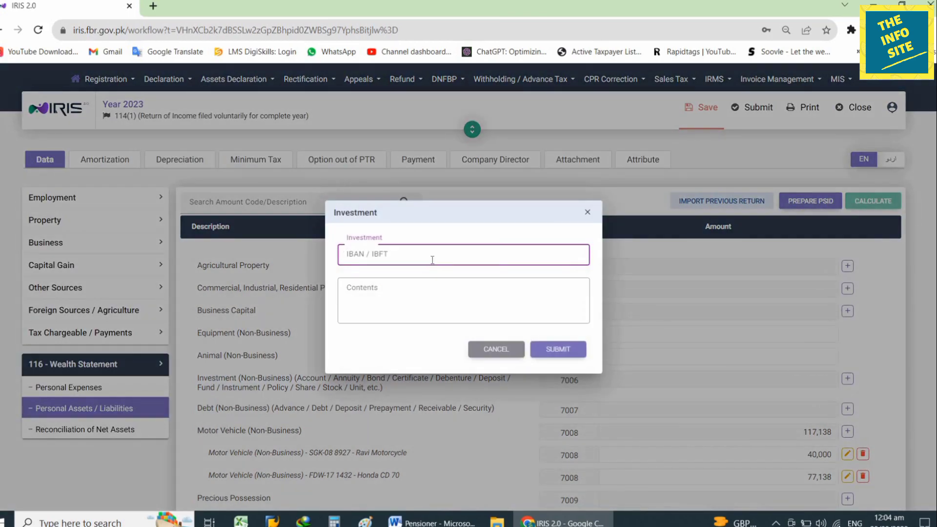
text(sdasdsad)
click(422, 295)
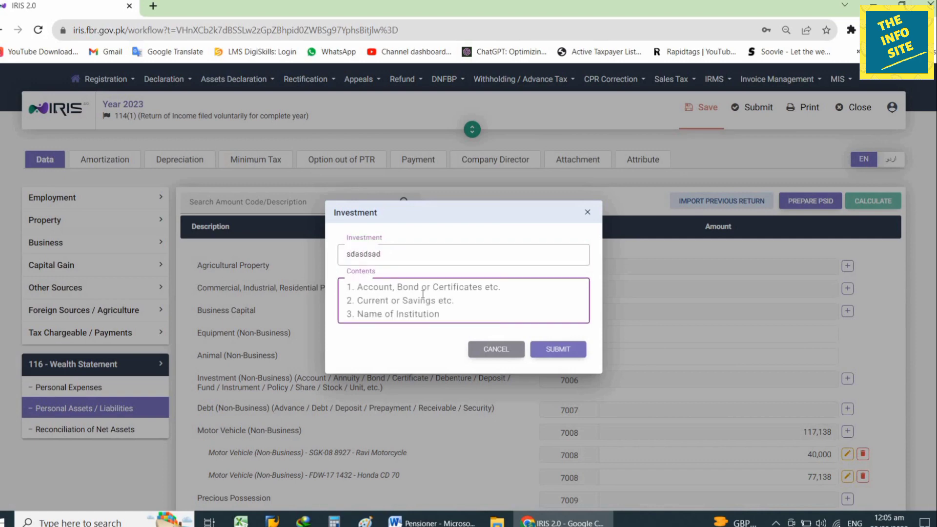
text(adsadasdas)
click(585, 353)
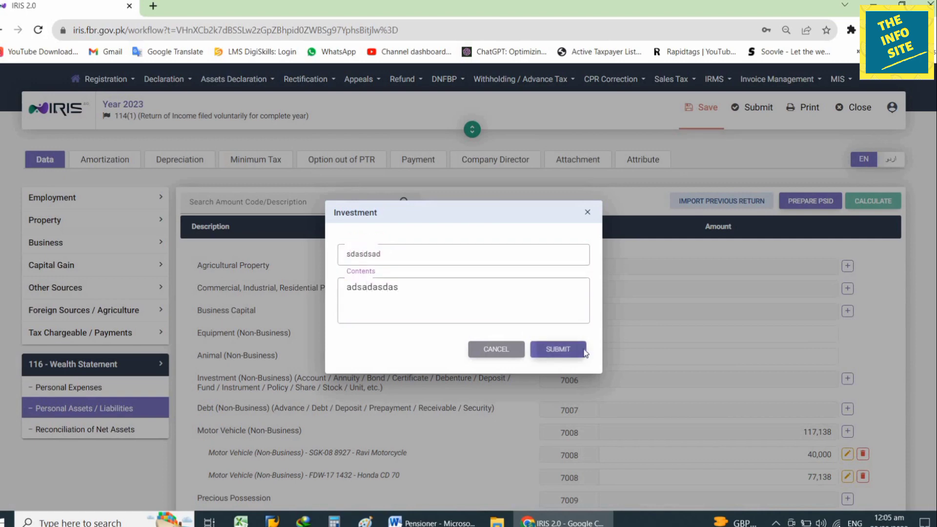
- Set the investment amount to 85,210 from the notes, recalculate, and return to the notes
key(alt+Tab)
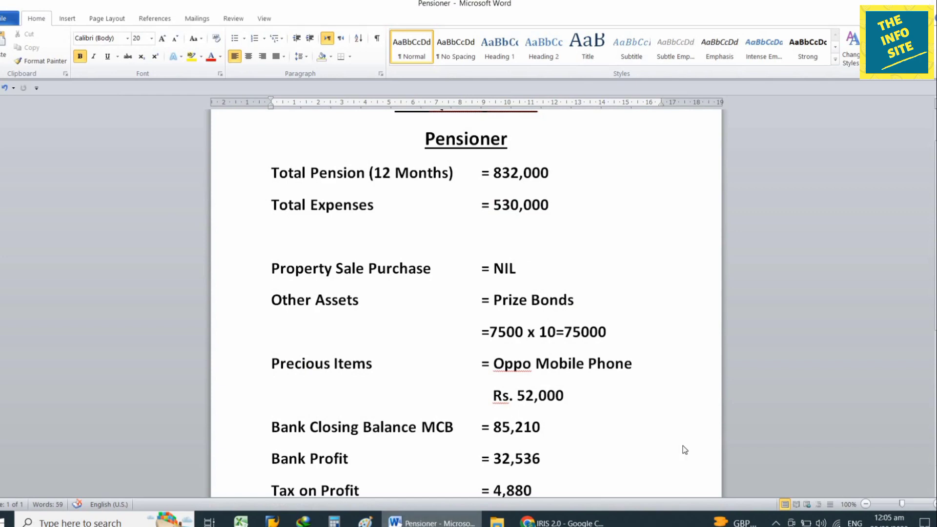
key(alt+Tab)
click(786, 409)
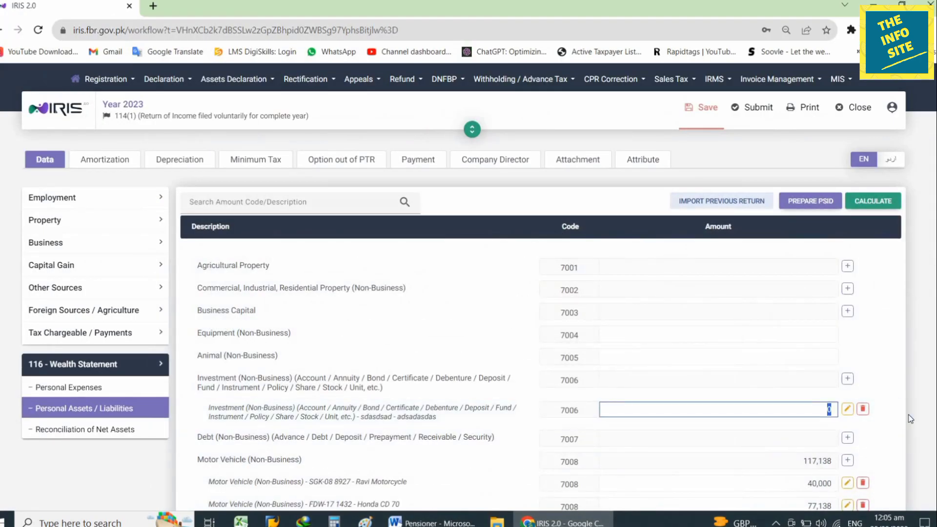
text(85210)
click(874, 202)
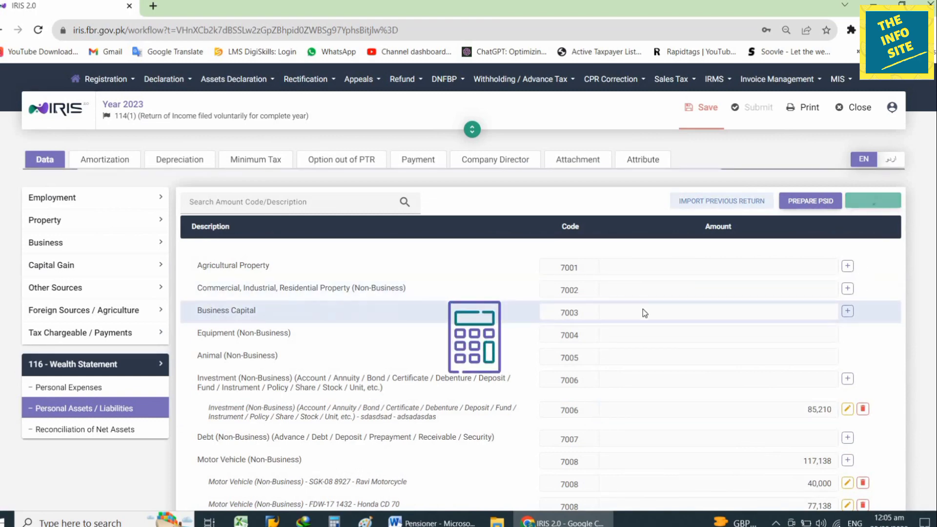
click(454, 523)
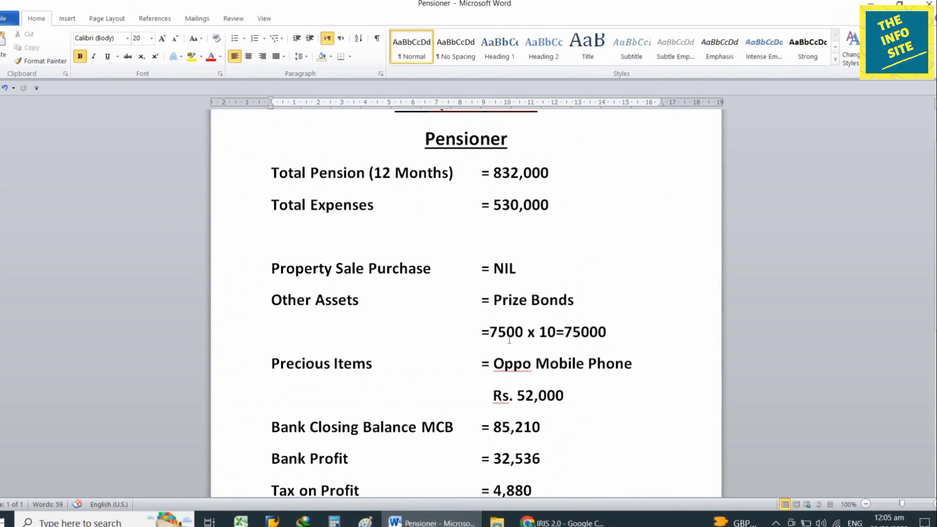
- Add an Any Other Asset entry 'Prize Bond 7500 x 10' worth 75,000 and recalculate
click(479, 518)
scroll(576, 406, down, 5)
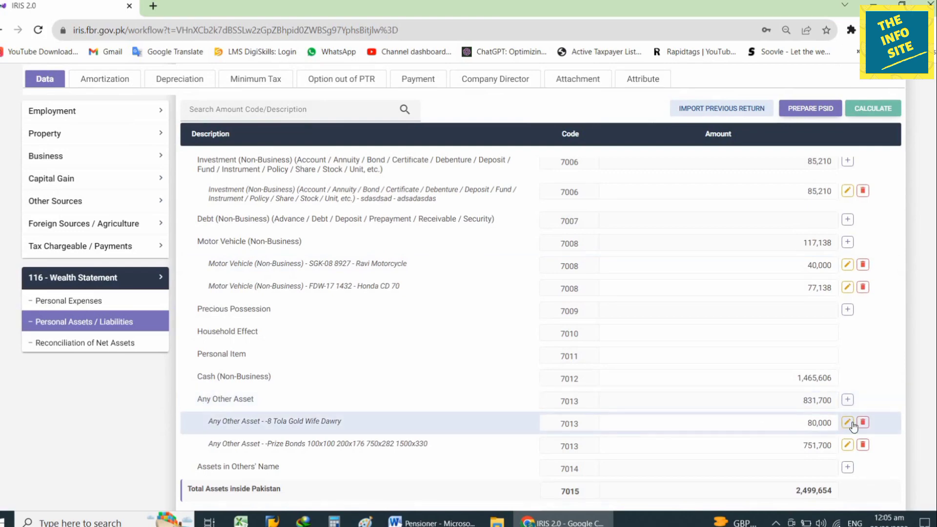
click(848, 401)
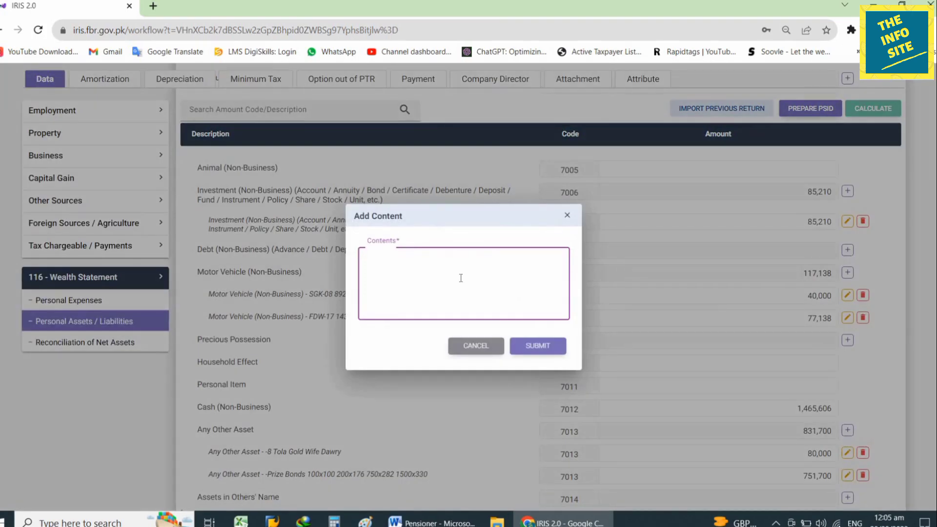
text(Prize Bond 7500 x 10)
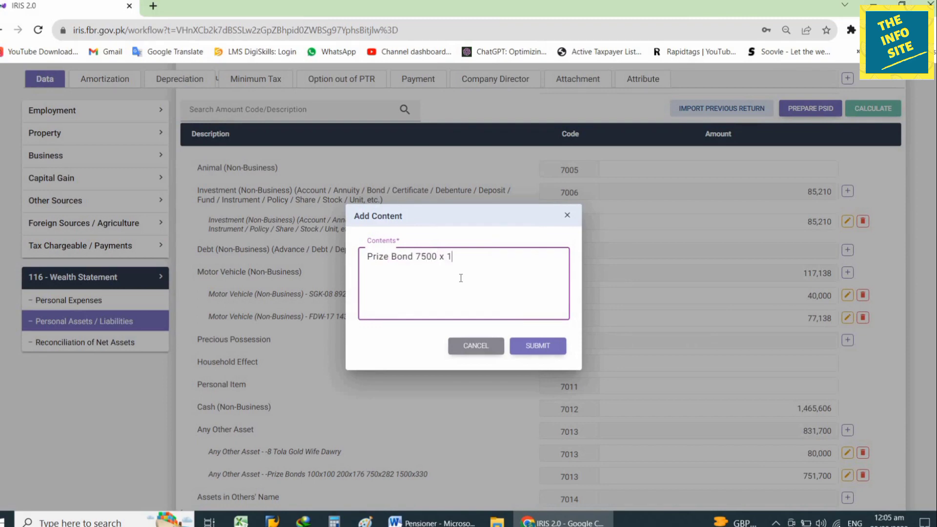
click(535, 347)
click(780, 422)
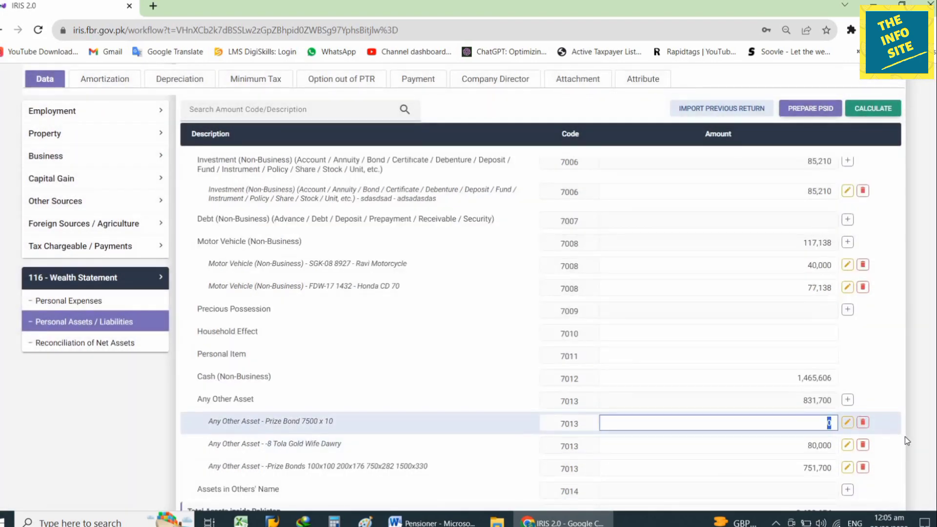
key(BackSpace)
text(750000)
click(648, 243)
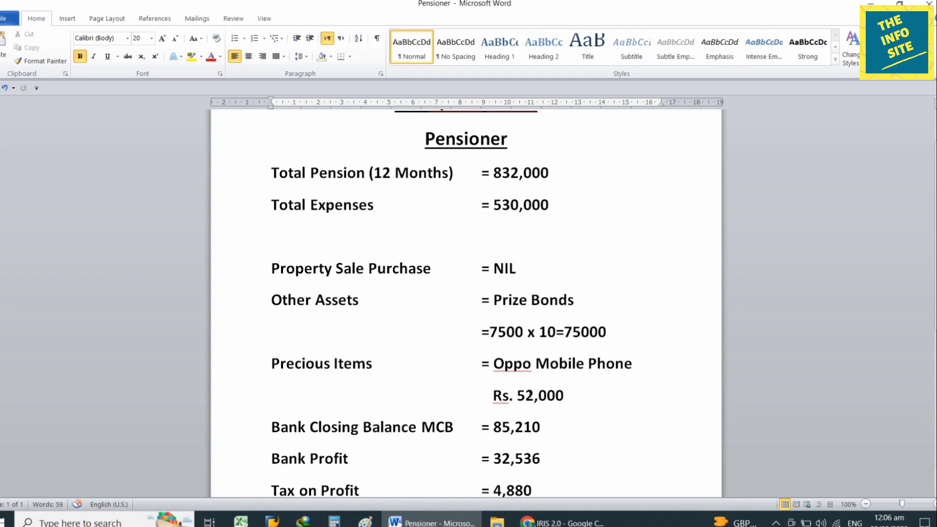
- Go back to the Personal Assets / Liabilities table in the return
click(562, 522)
scroll(353, 339, up, 4)
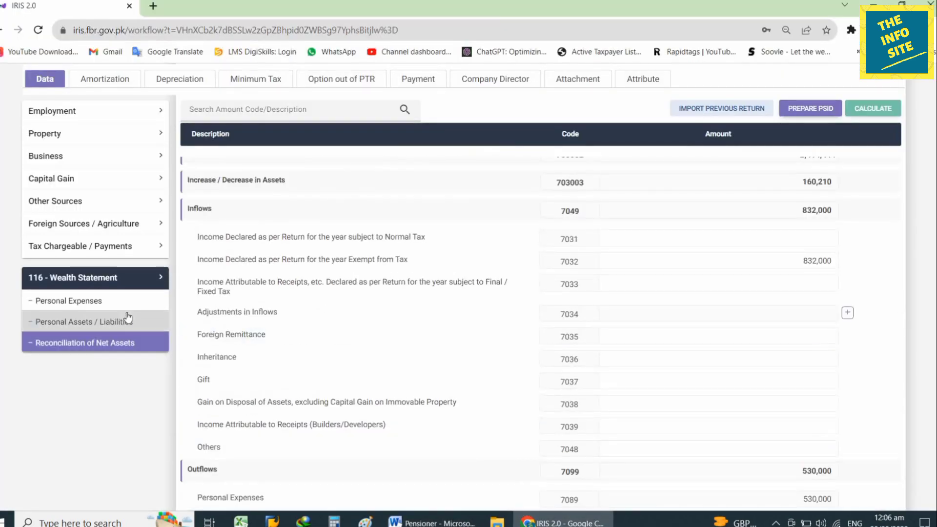
click(125, 321)
scroll(591, 410, down, 5)
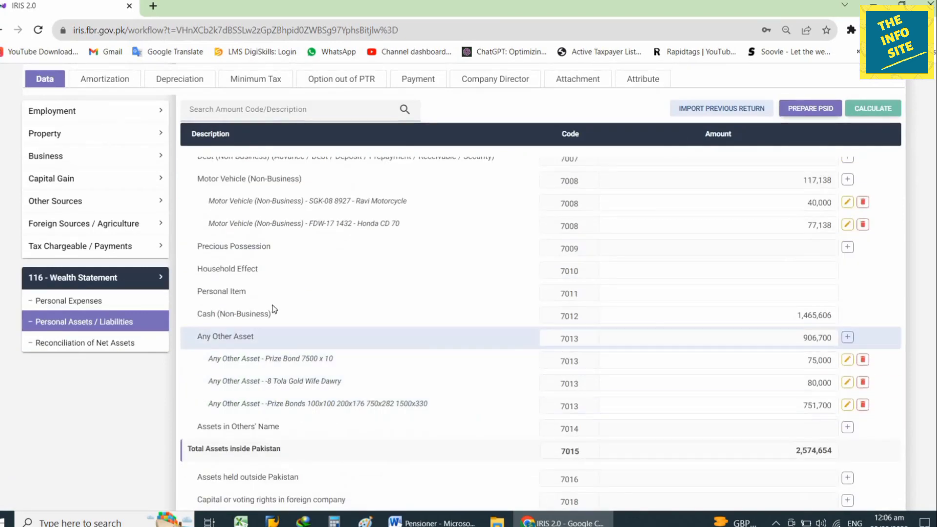
- Add a Precious Possession entry for an Oppo Mobile Phone worth 52,000 and recalculate
click(848, 248)
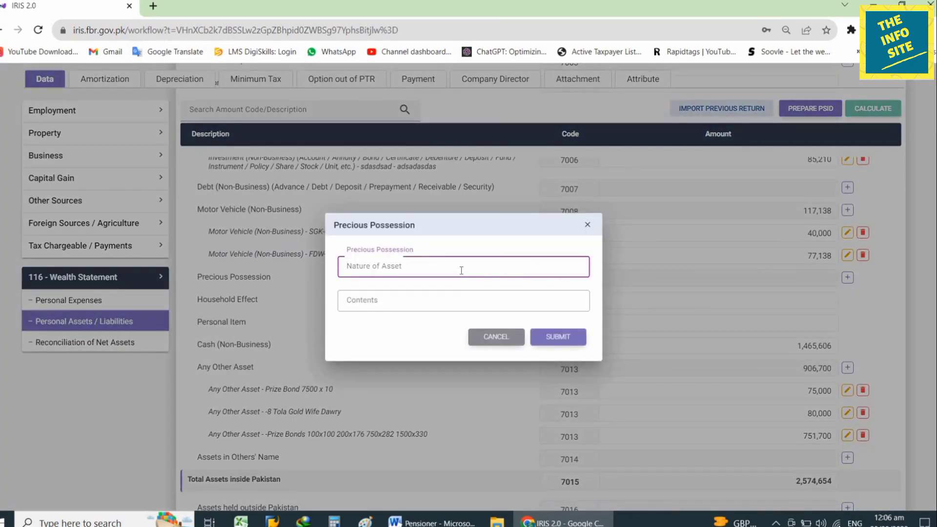
text(Oppo Mobile P)
text(hi)
text(one)
key(Tab)
text(bcjzxbjczx)
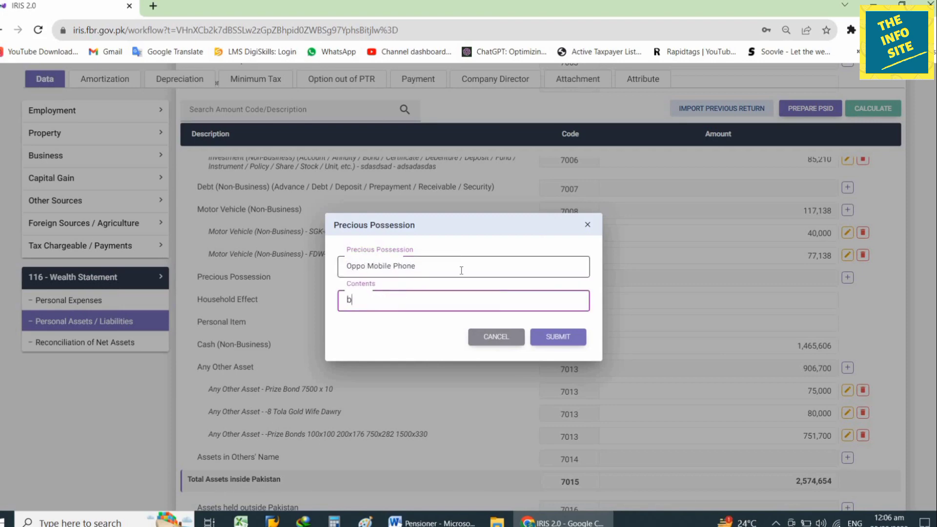
click(554, 336)
scroll(824, 374, down, 1)
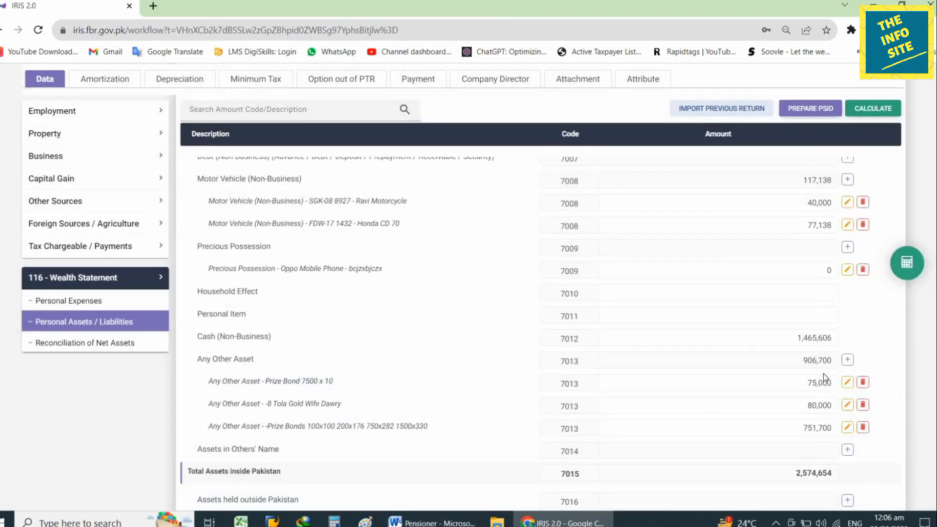
click(781, 270)
text(52,000)
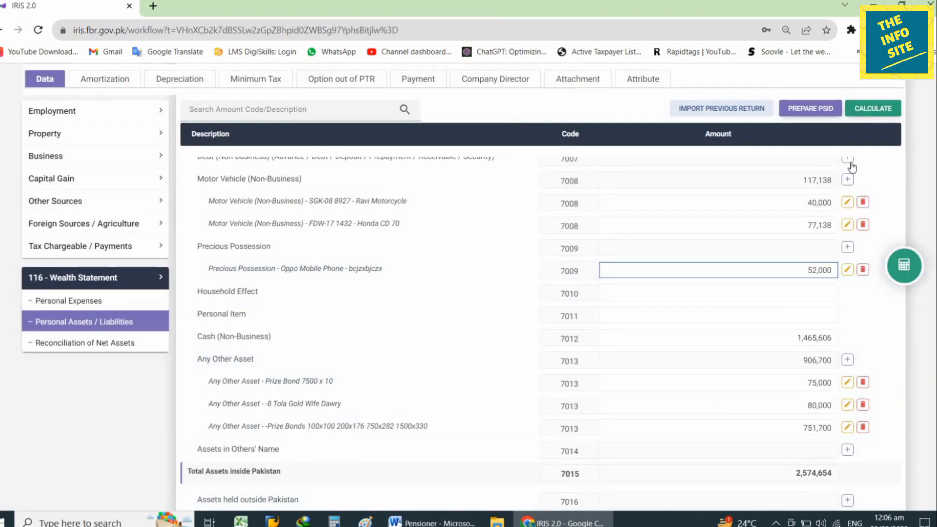
click(873, 108)
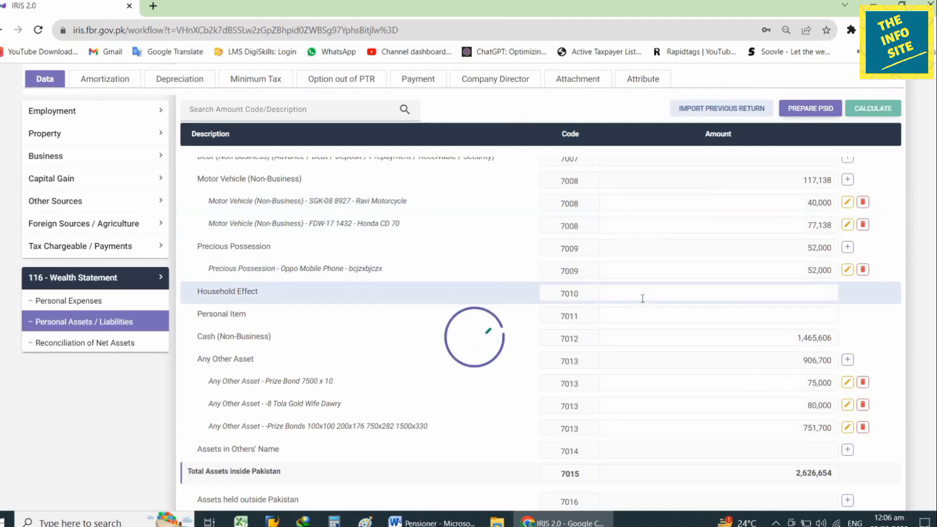
scroll(643, 298, down, 5)
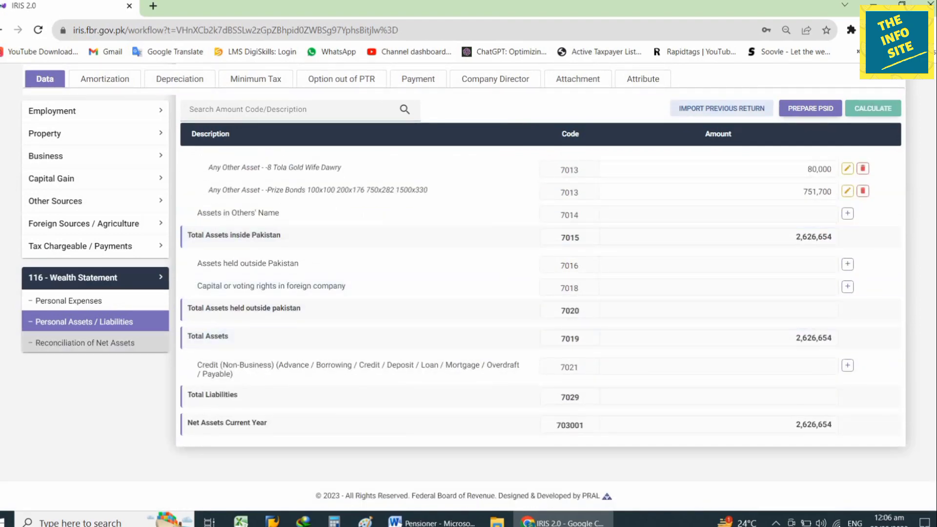
- Open Reconciliation of Net Assets and compare it with the bank figures in the Pensioner notes
click(48, 348)
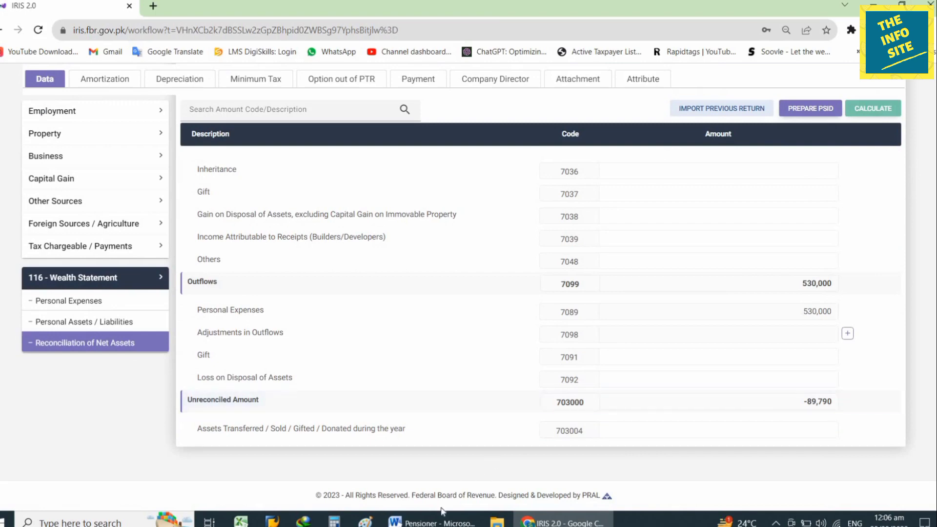
click(432, 522)
scroll(629, 353, down, 7)
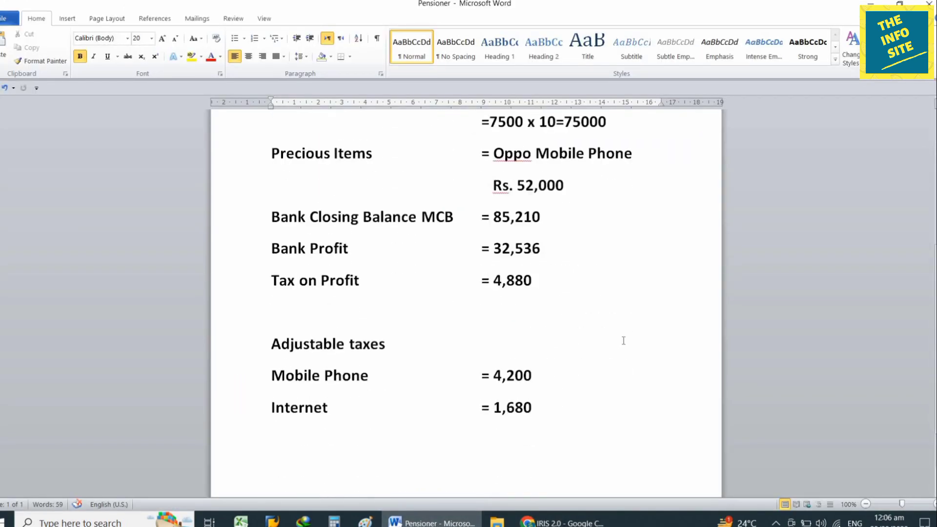
scroll(623, 340, up, 6)
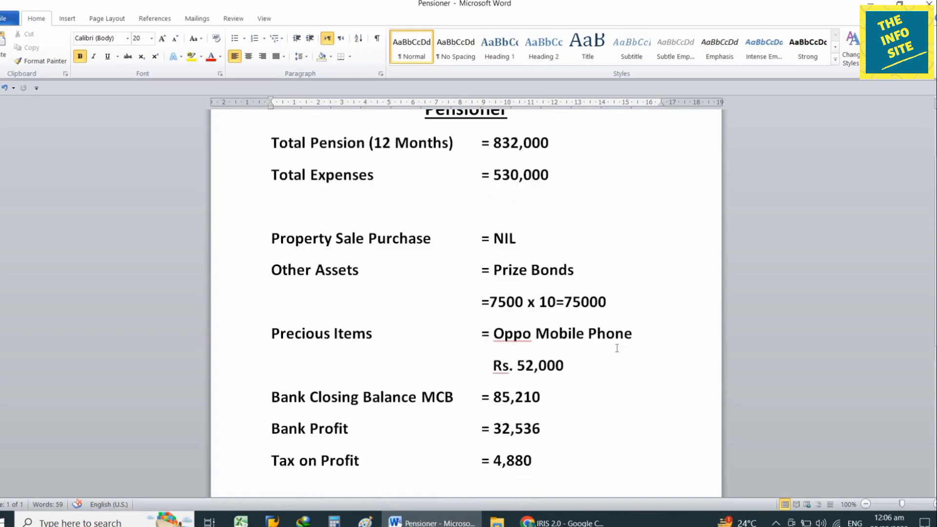
scroll(291, 405, down, 1)
drag(272, 367, 613, 417)
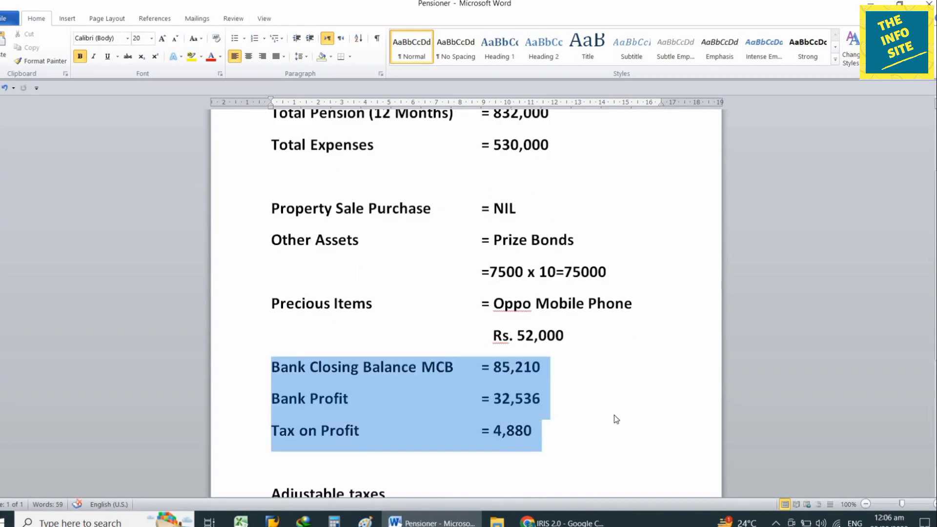
click(592, 355)
click(561, 522)
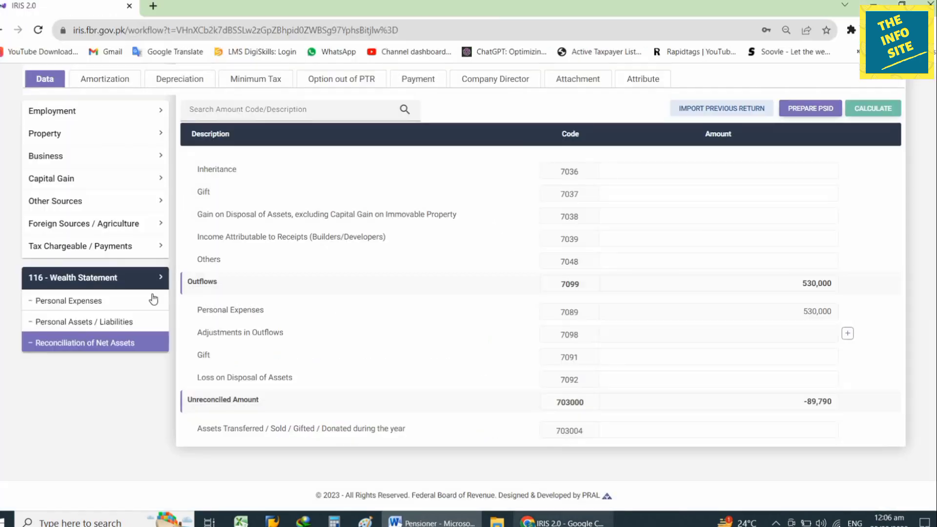
- In the Final / Fixed tax table, find 'profi' and add an entry under Profit on debt u/s 7B
click(86, 245)
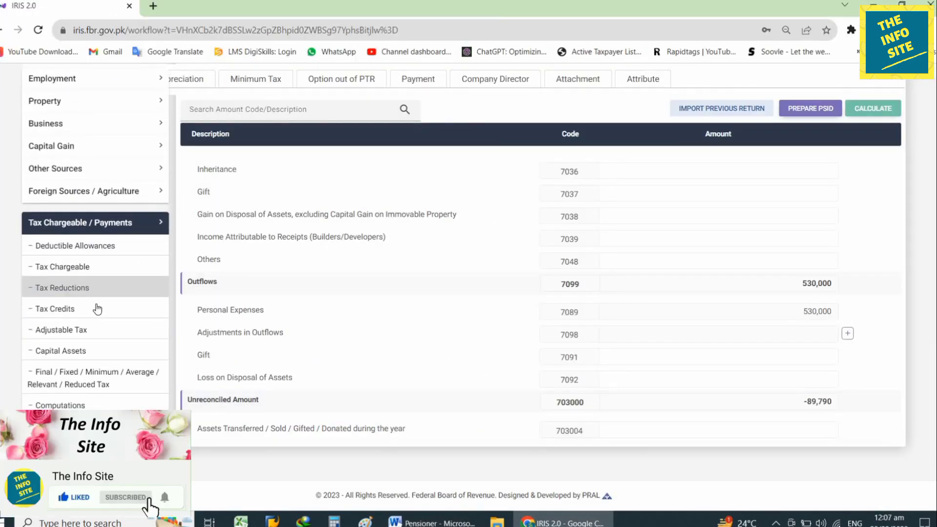
click(129, 382)
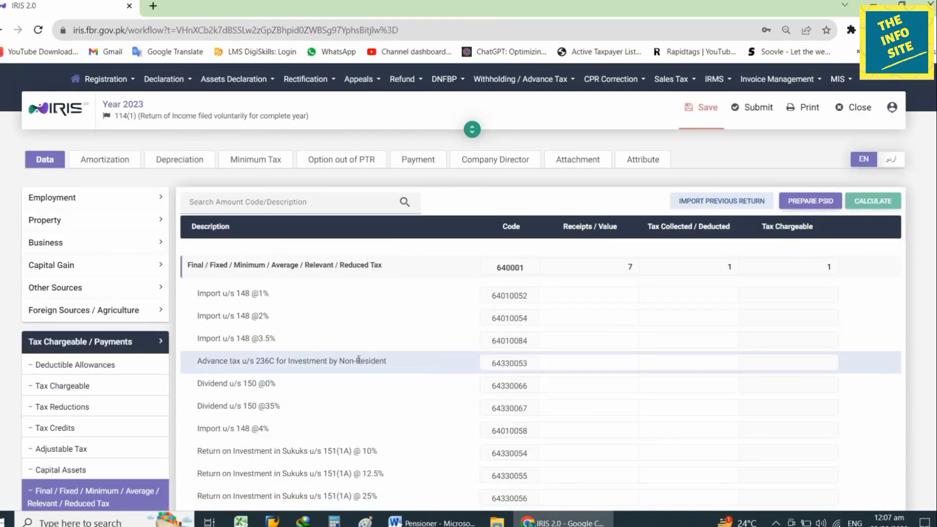
key(ctrl+f)
text(pro)
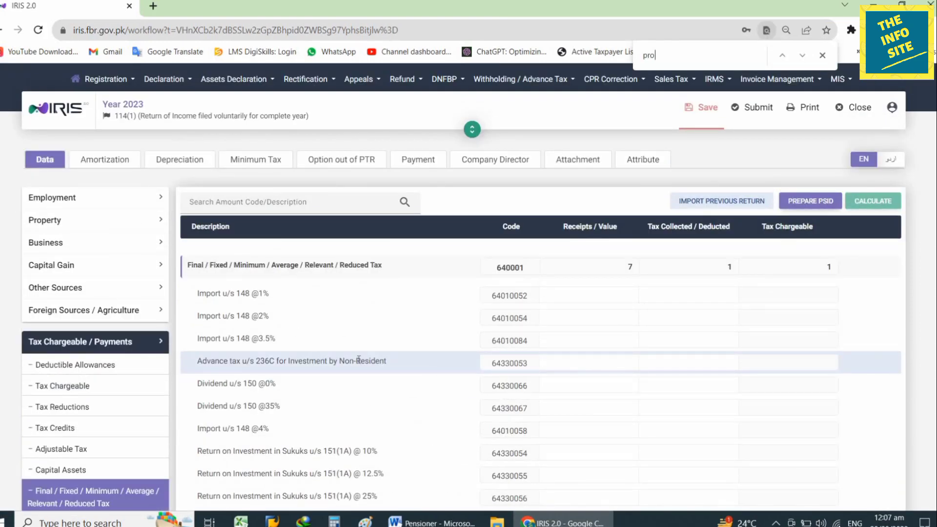
text(fi)
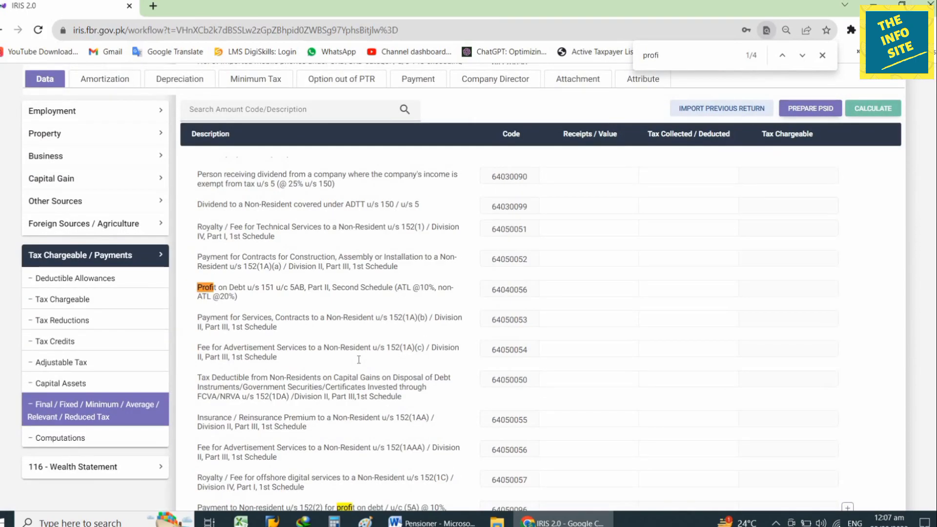
key(Return)
key(Return)
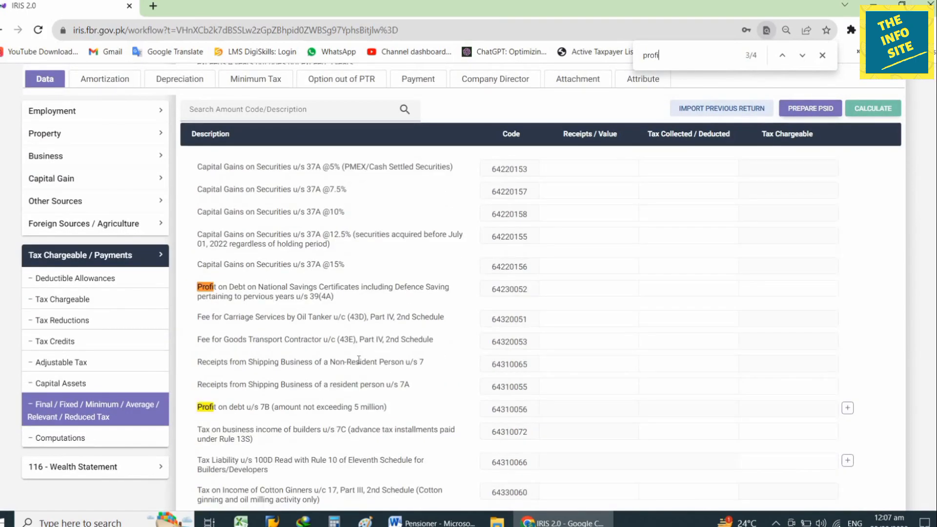
key(Return)
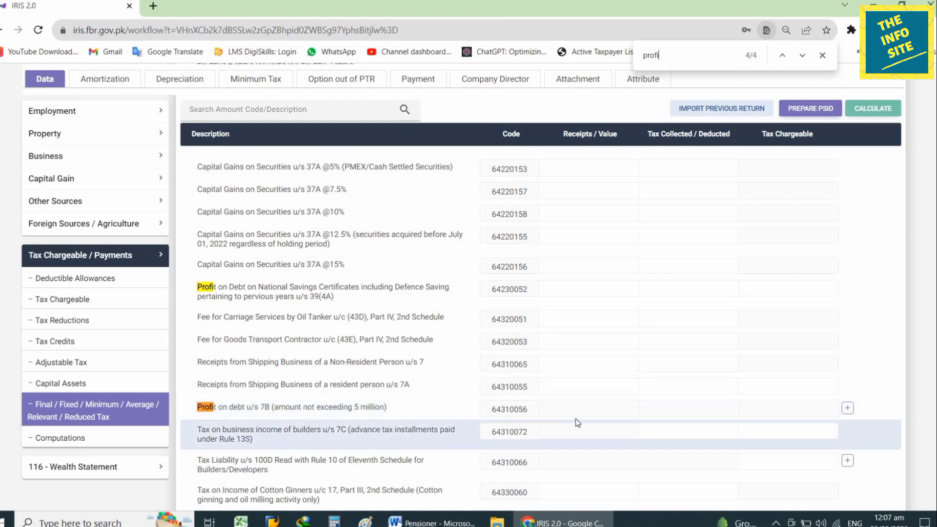
click(848, 409)
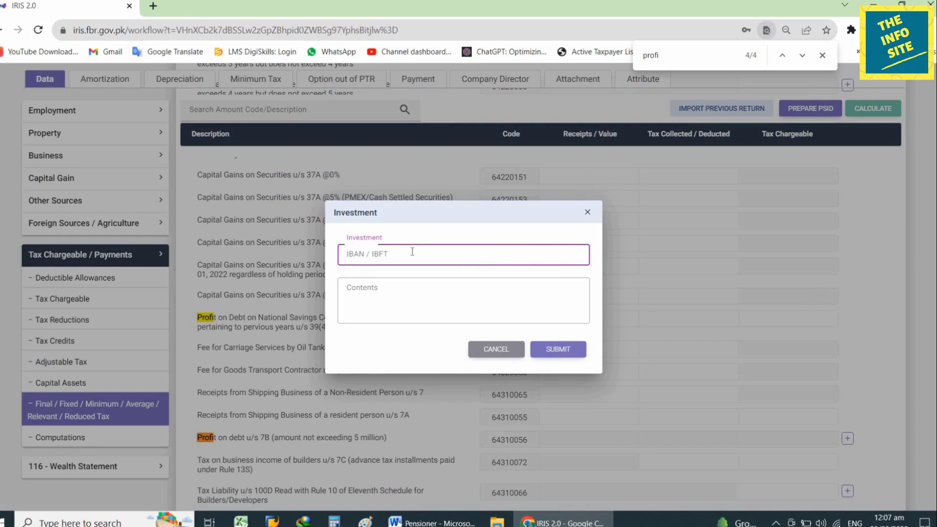
- Fill in the investment entry's description and contents and submit it
text(dfdsfasdf)
click(528, 318)
text(sdfasdfdsf)
click(558, 349)
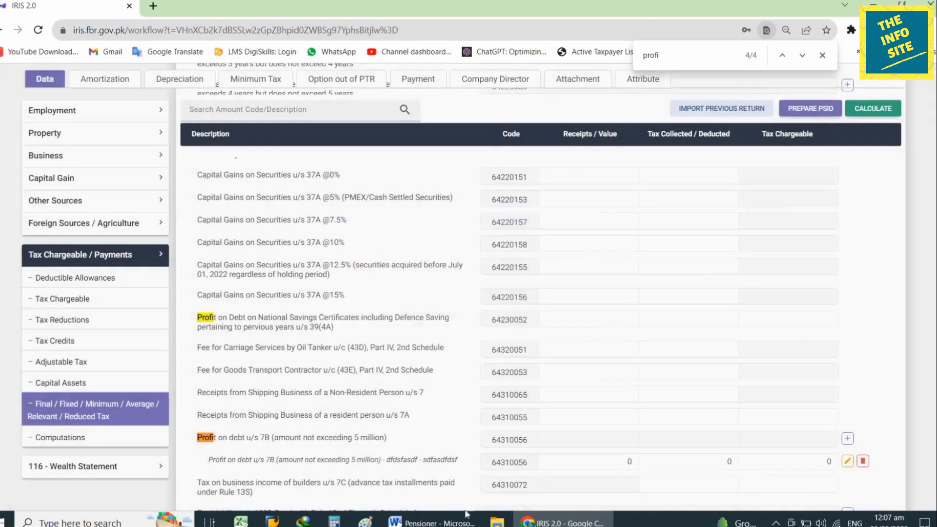
- Record 32,536 receipts and 4,880 tax collected for Profit on debt u/s 7B, then recalculate
click(432, 522)
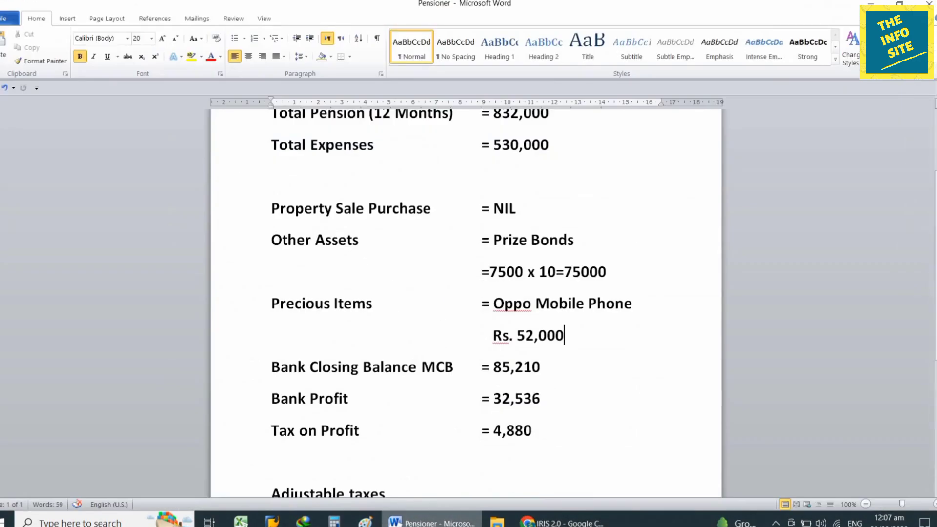
click(432, 522)
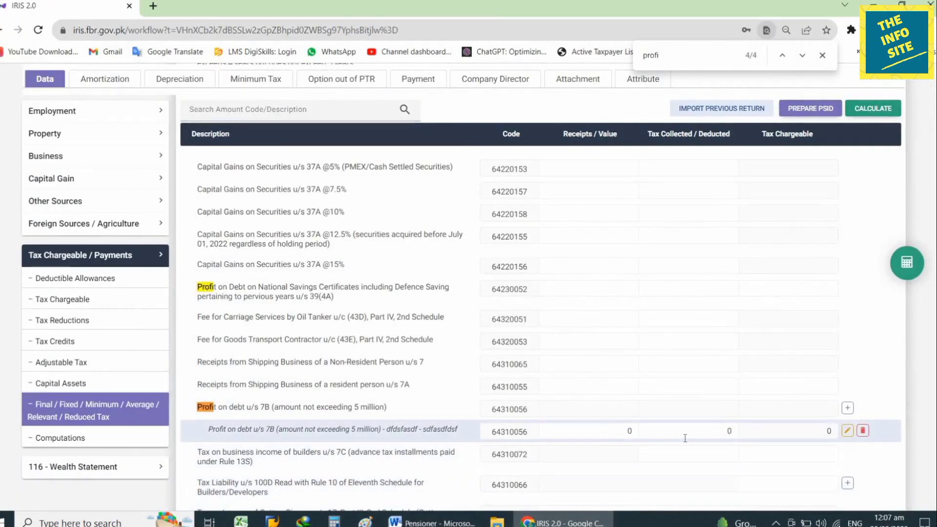
key(Tab)
text(325536)
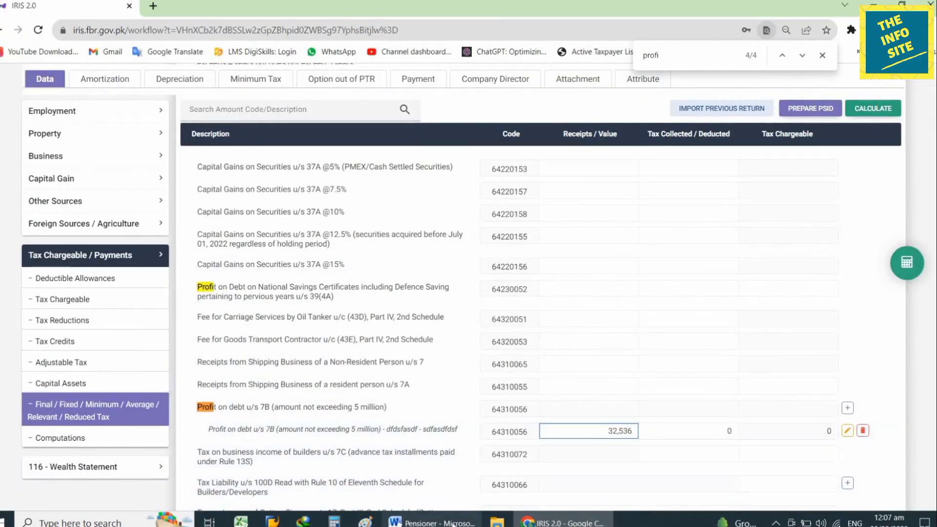
click(453, 523)
click(453, 524)
key(Tab)
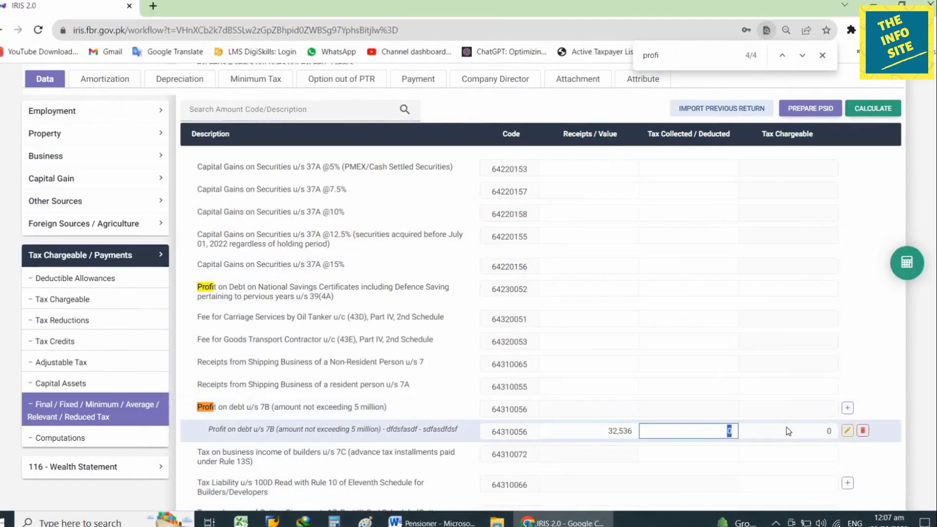
text(4,880)
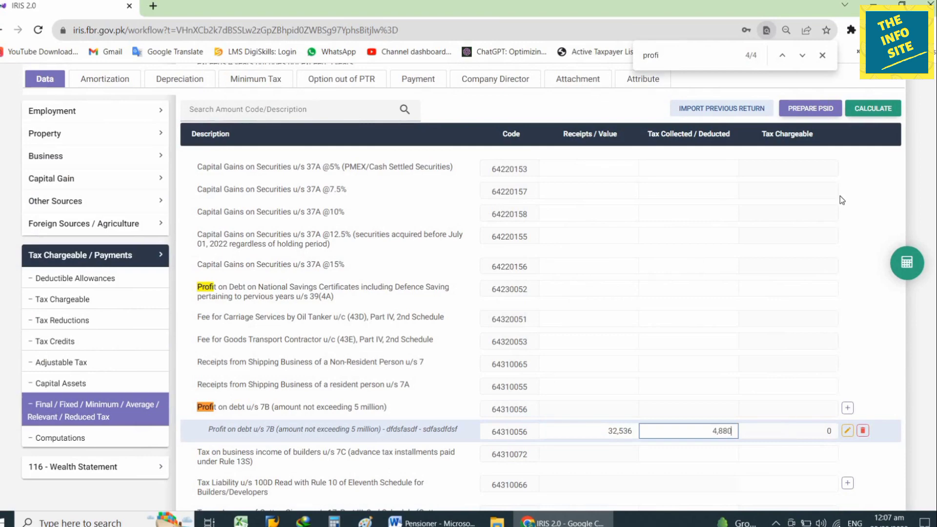
click(873, 108)
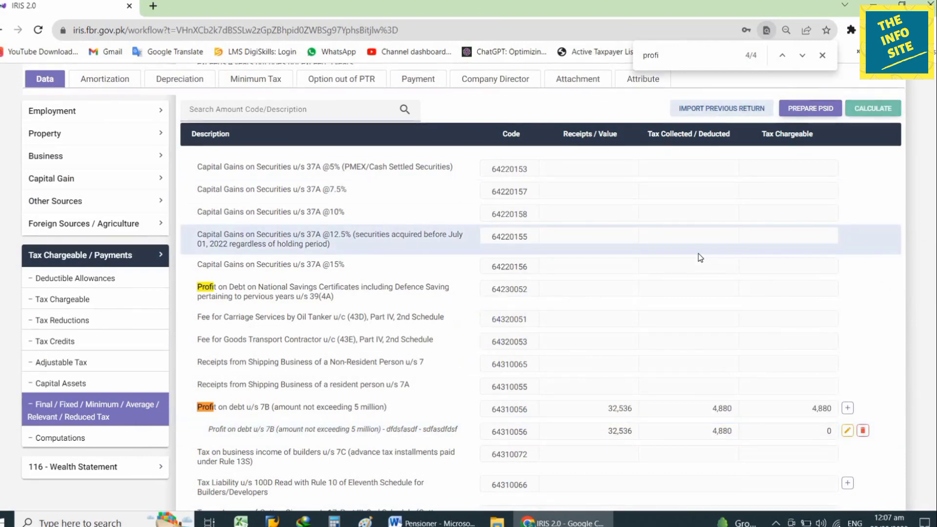
click(66, 438)
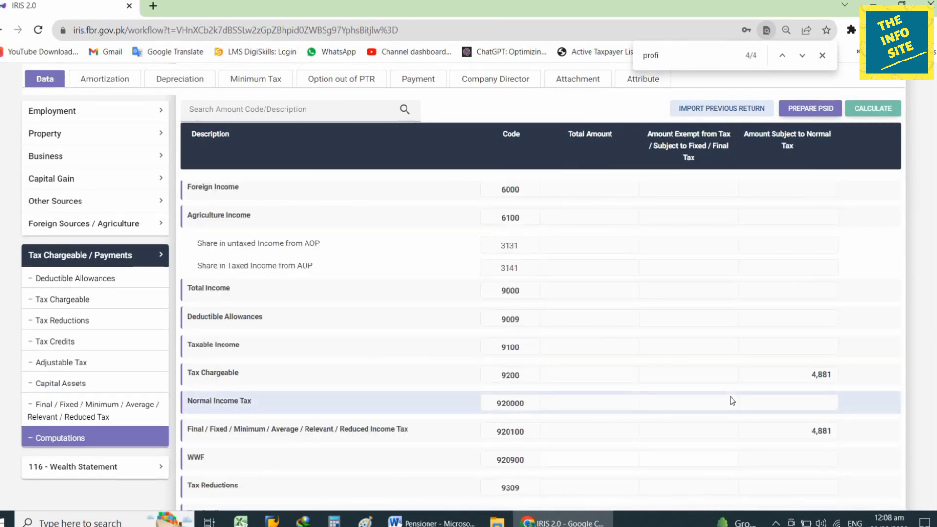
- Review Computations, then open Reconciliation of Net Assets under 116 - Wealth Statement
scroll(732, 400, down, 5)
scroll(731, 399, up, 8)
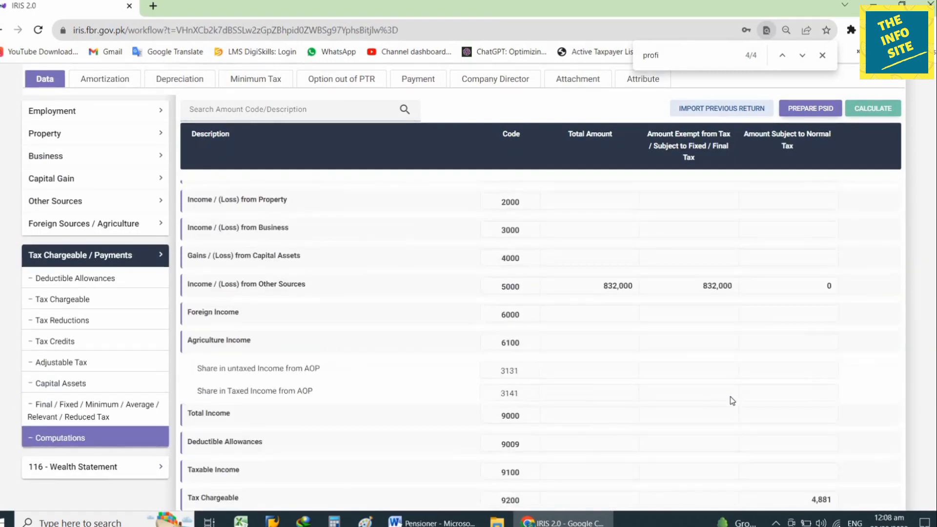
scroll(731, 398, down, 4)
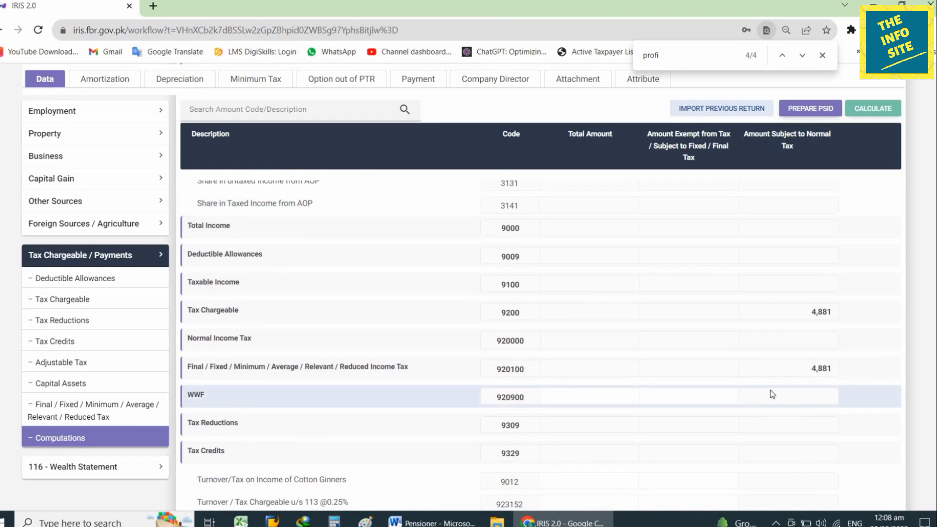
scroll(837, 379, down, 10)
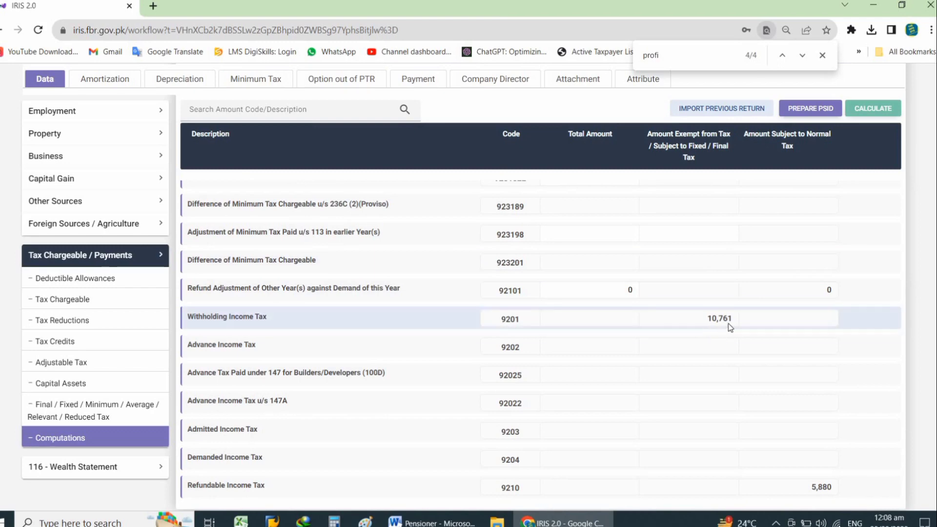
scroll(730, 327, down, 2)
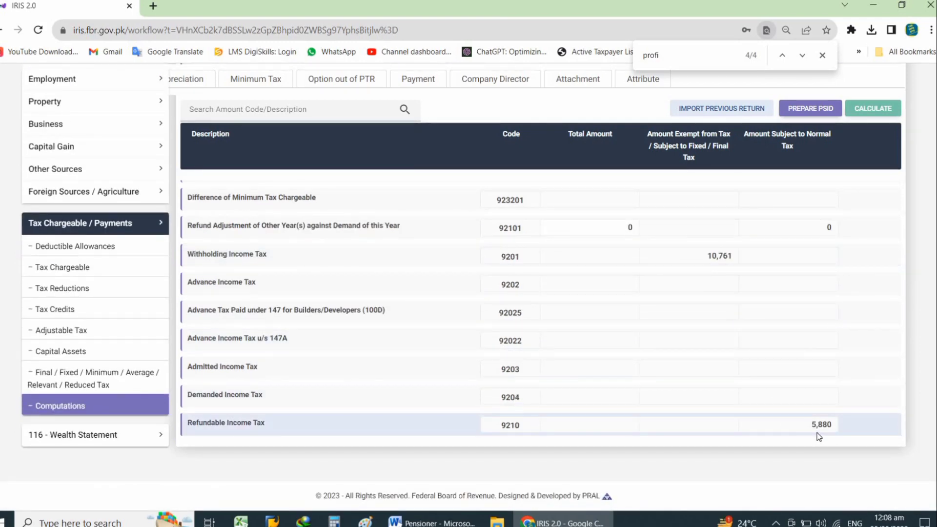
click(120, 227)
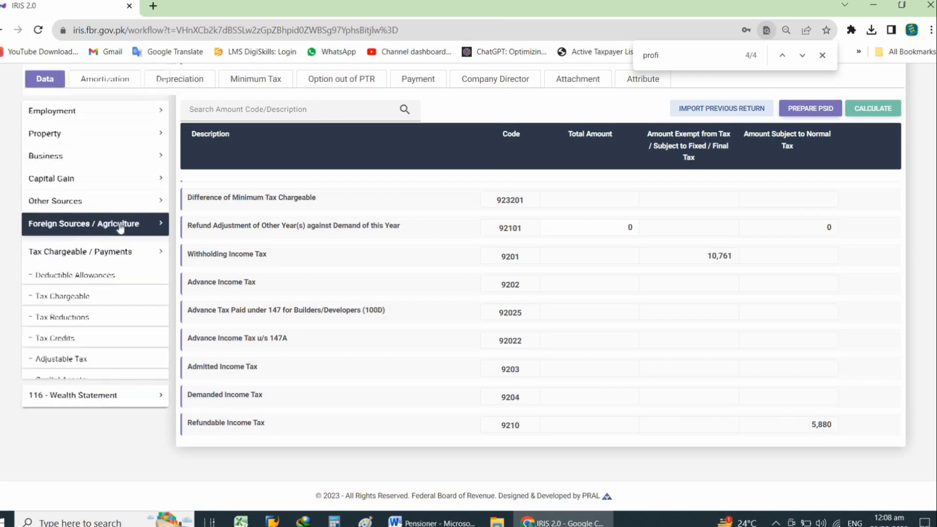
click(129, 271)
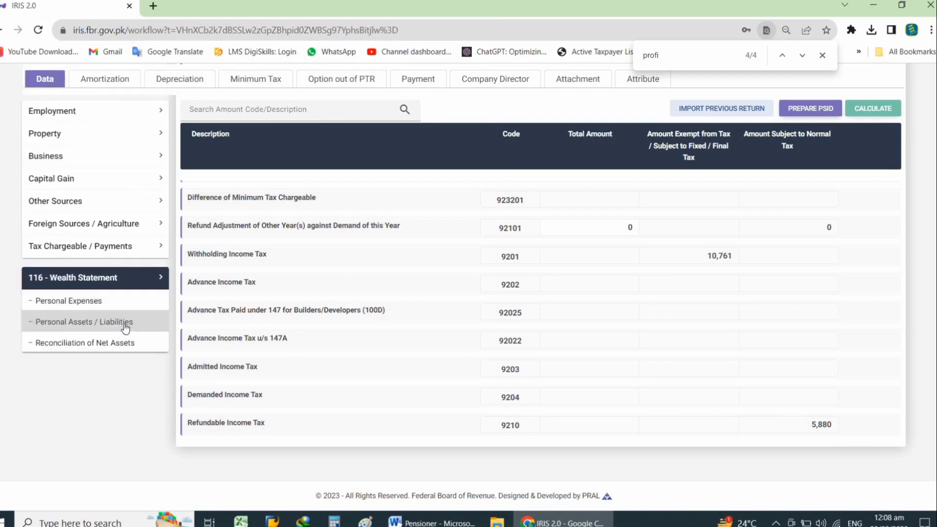
click(124, 342)
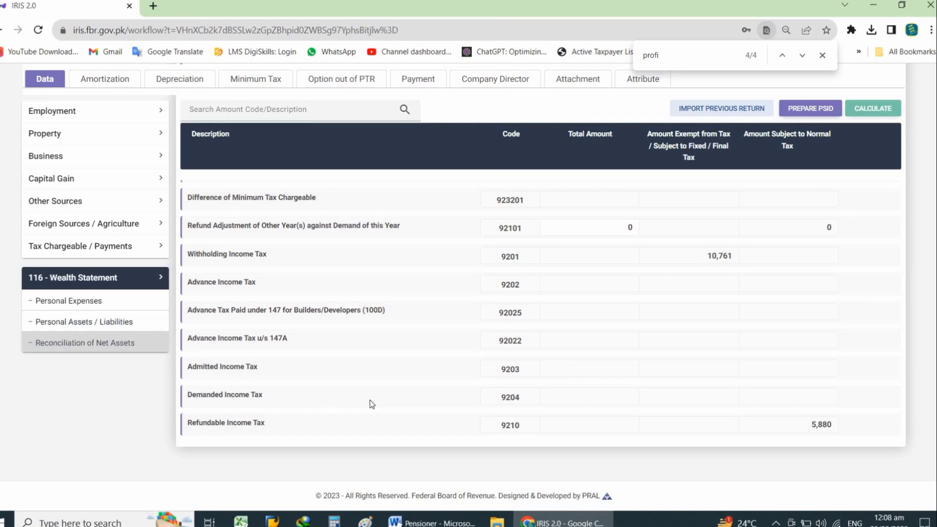
scroll(425, 398, down, 3)
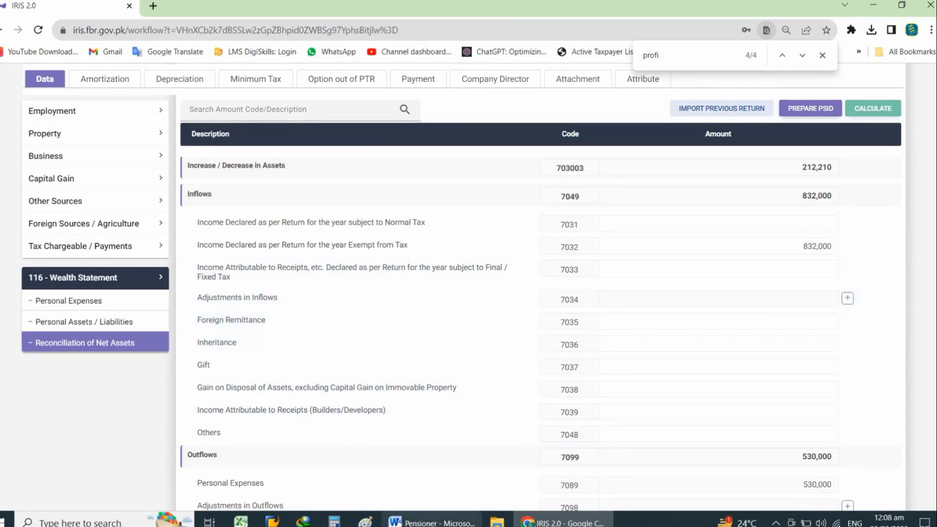
key(alt+Tab)
key(alt+Tab)
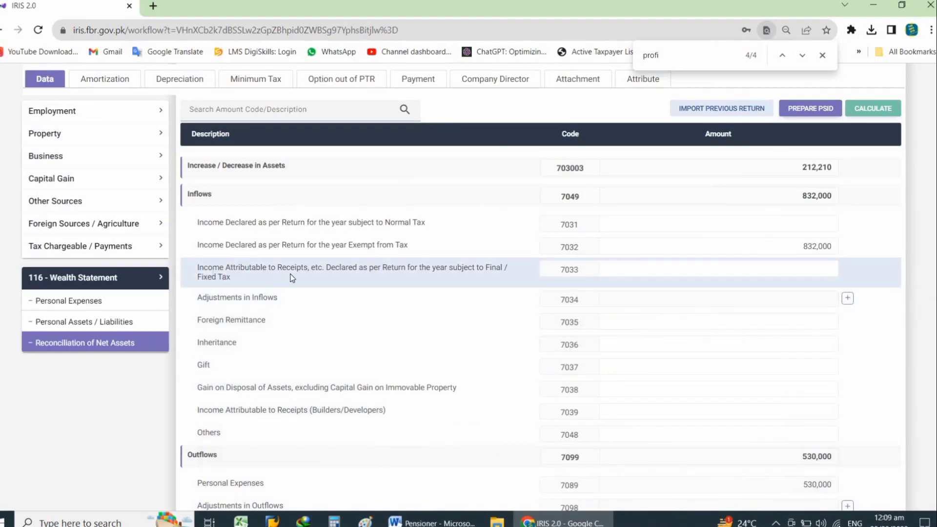
- Enter 32,536 as income subject to final tax (7033) and recalculate the inflows
click(755, 267)
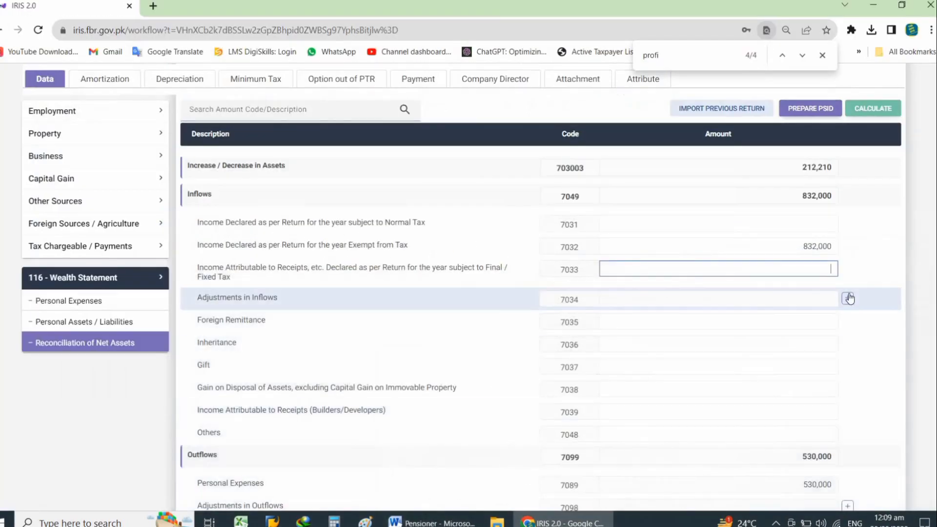
text(32,536)
click(873, 108)
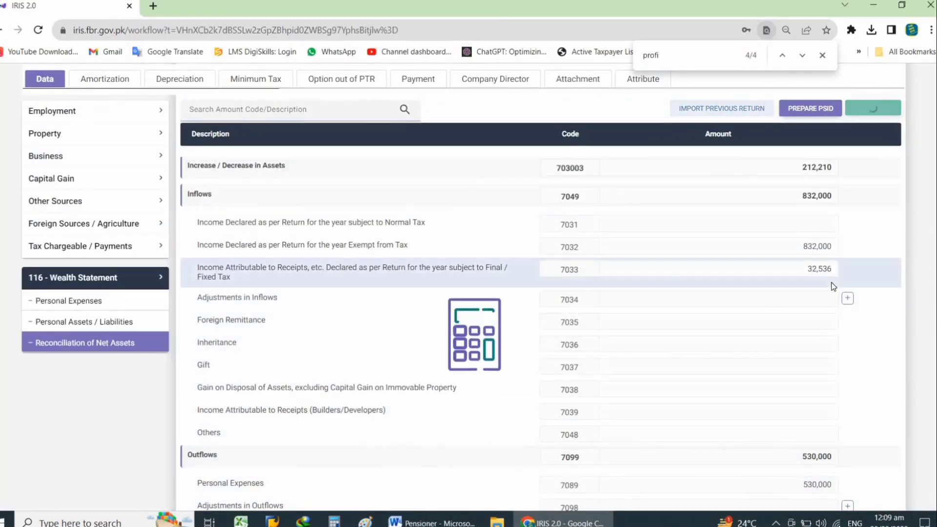
scroll(848, 277, down, 3)
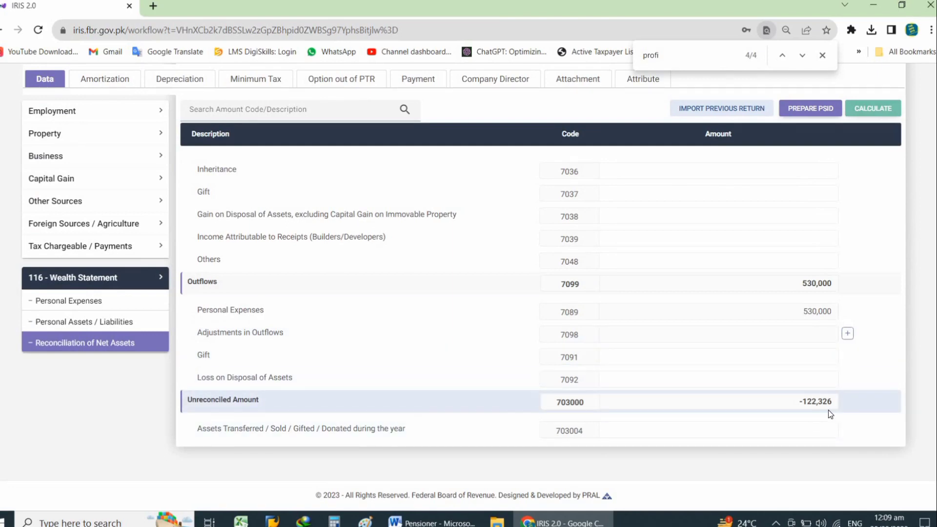
key(alt+Tab)
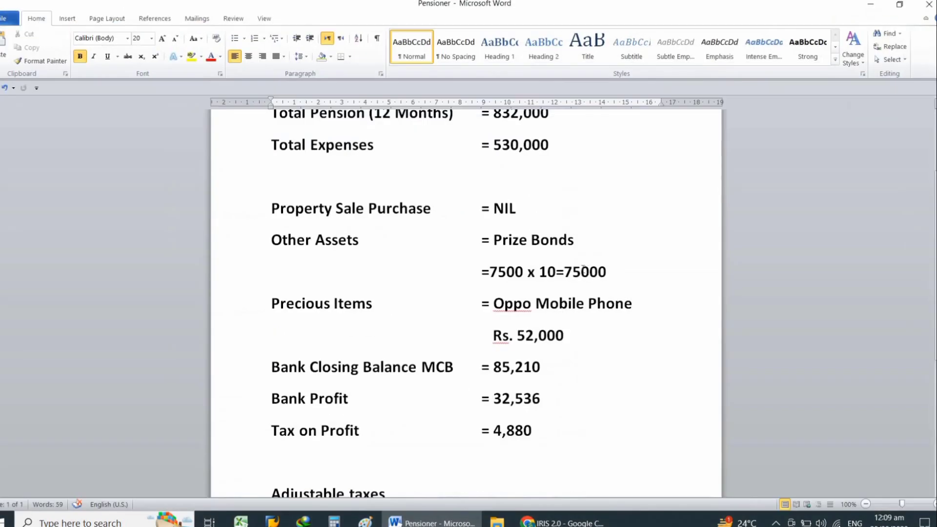
scroll(583, 268, up, 2)
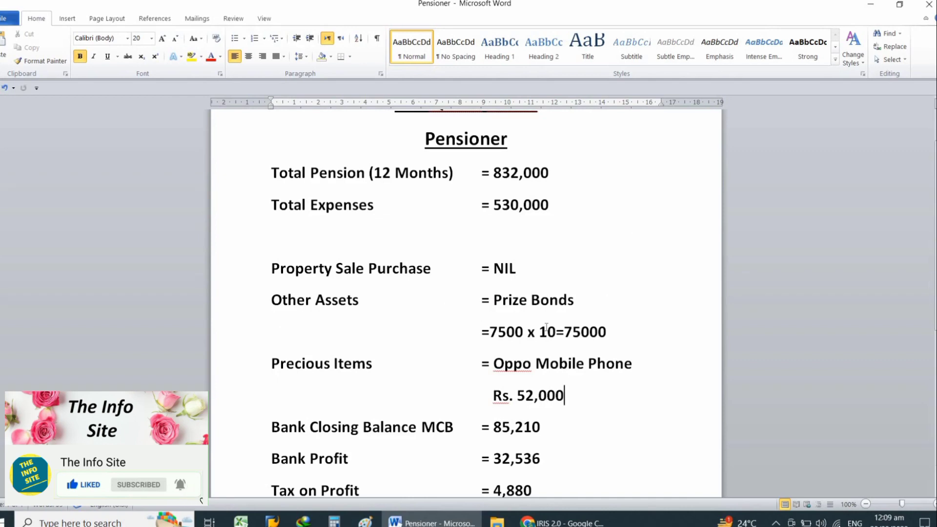
scroll(597, 381, down, 3)
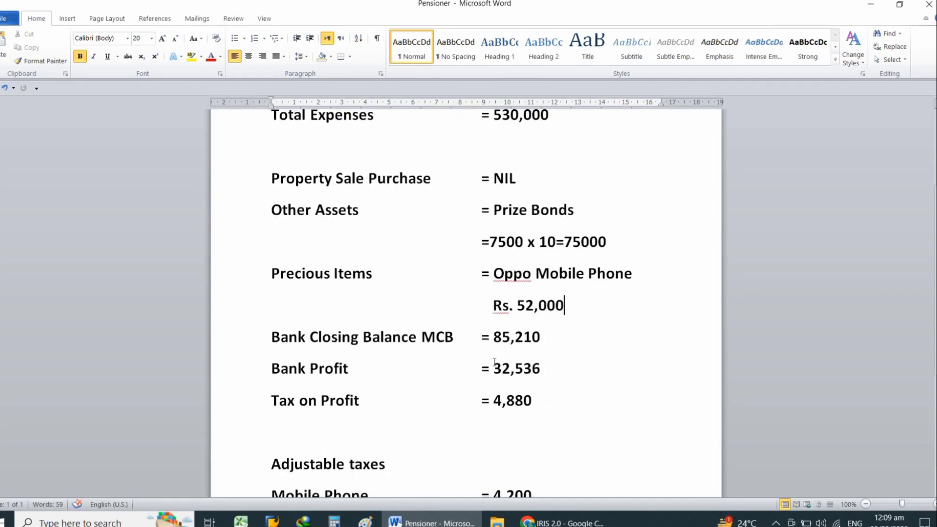
scroll(563, 418, down, 3)
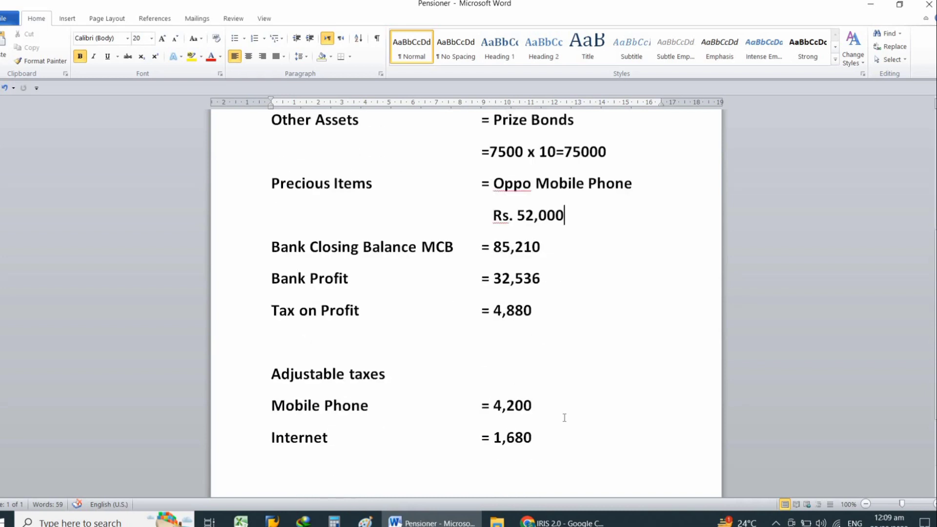
scroll(565, 418, down, 2)
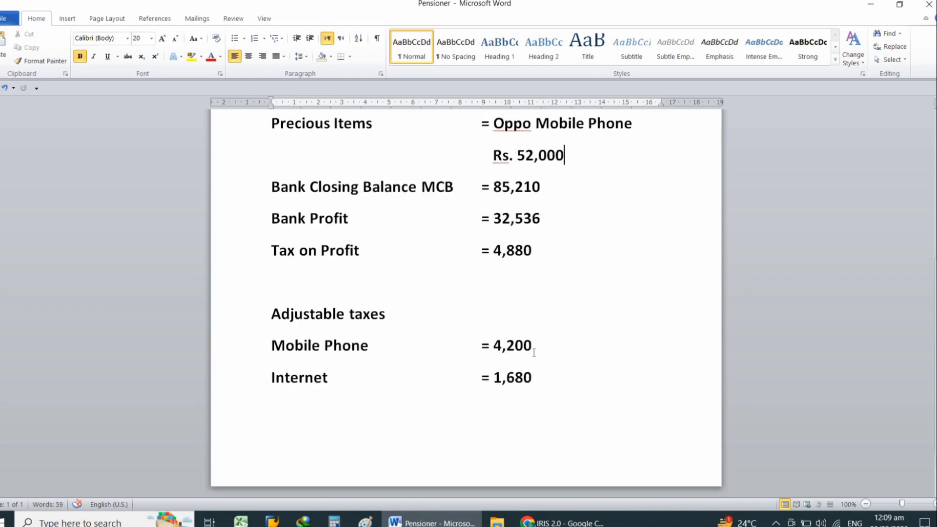
scroll(534, 352, up, 1)
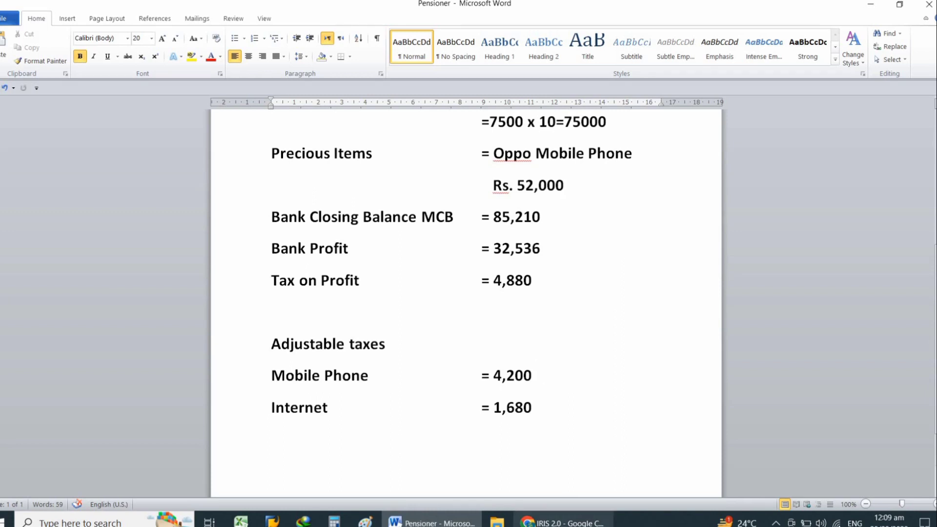
key(alt+Tab)
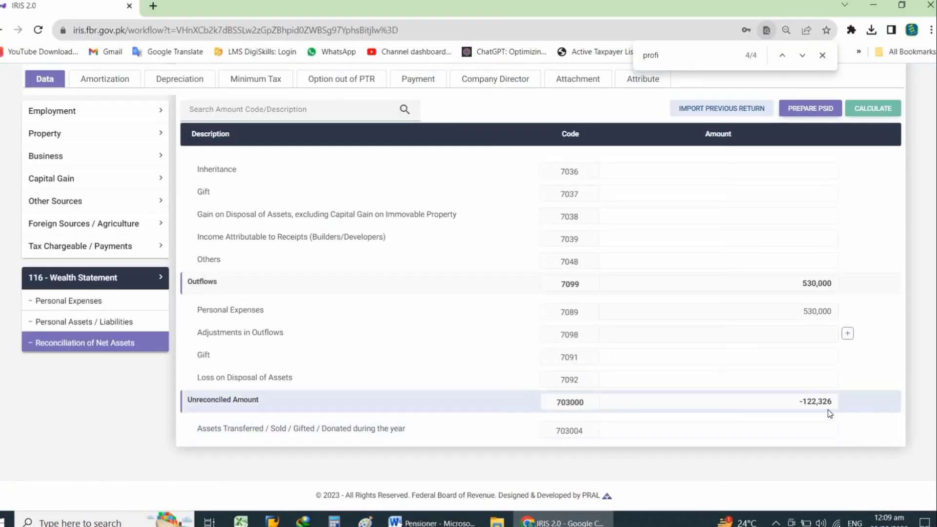
- Compare the personal assets list with the net assets reconciliation to find the cash shortfall
scroll(818, 415, up, 6)
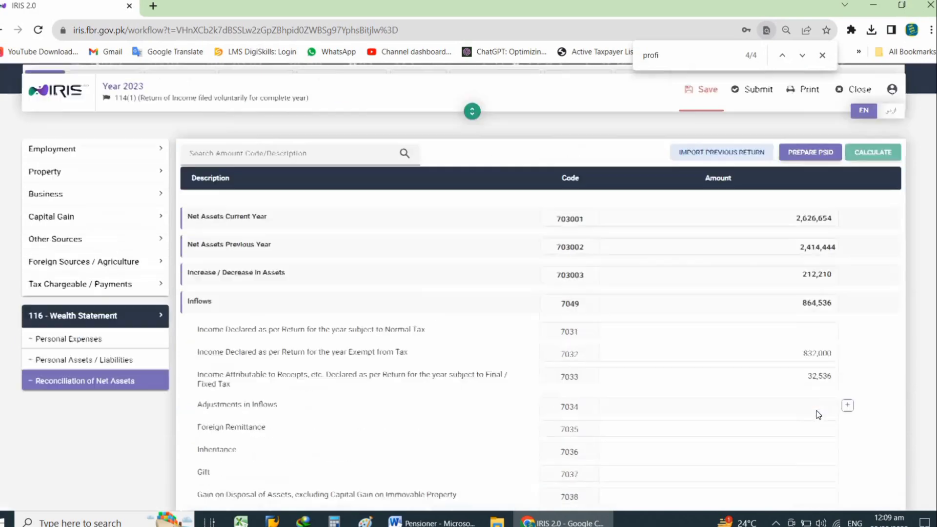
click(104, 412)
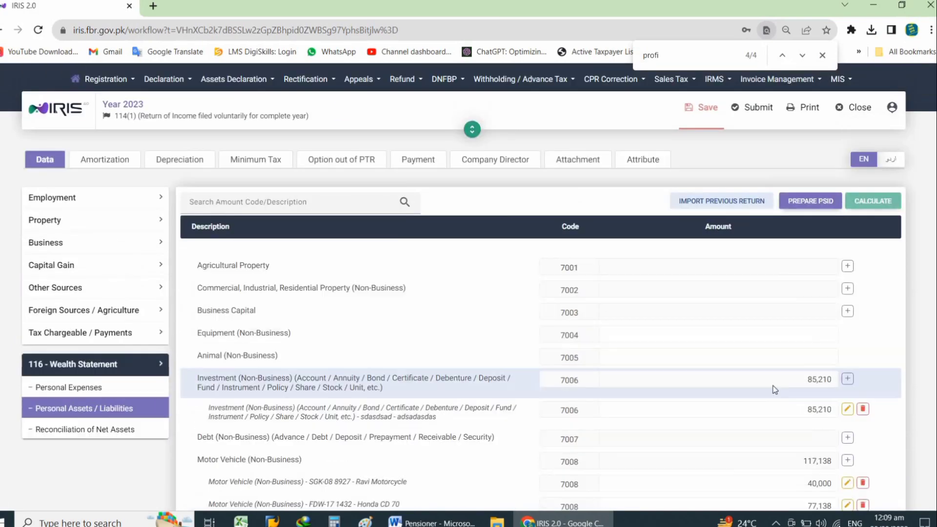
click(85, 429)
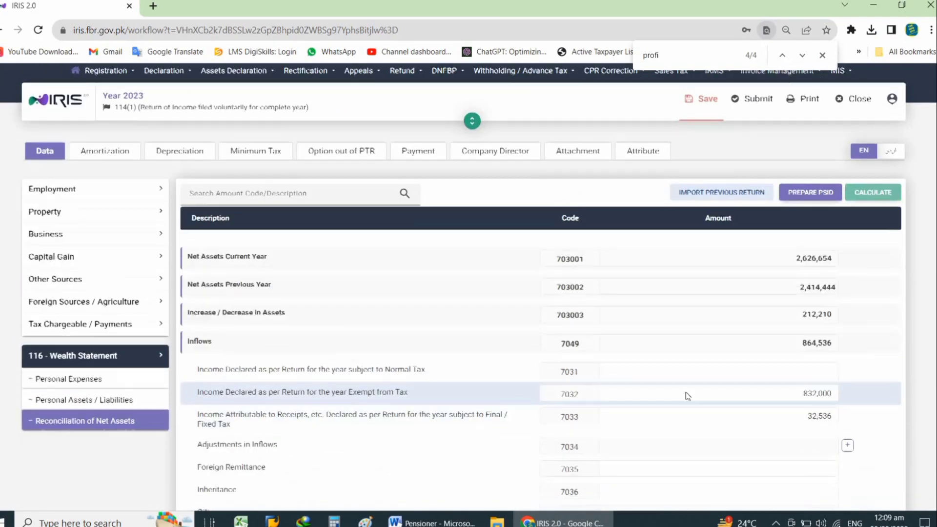
scroll(781, 407, down, 5)
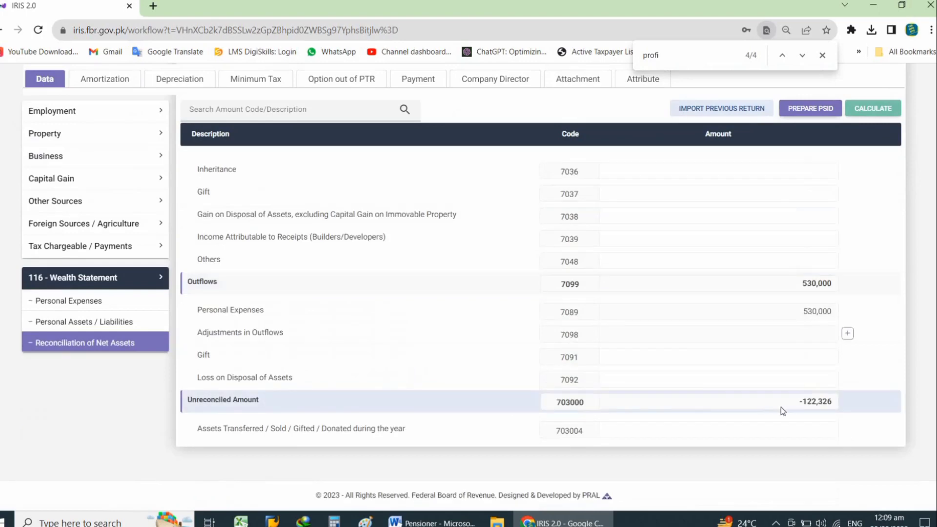
click(97, 323)
scroll(560, 373, down, 4)
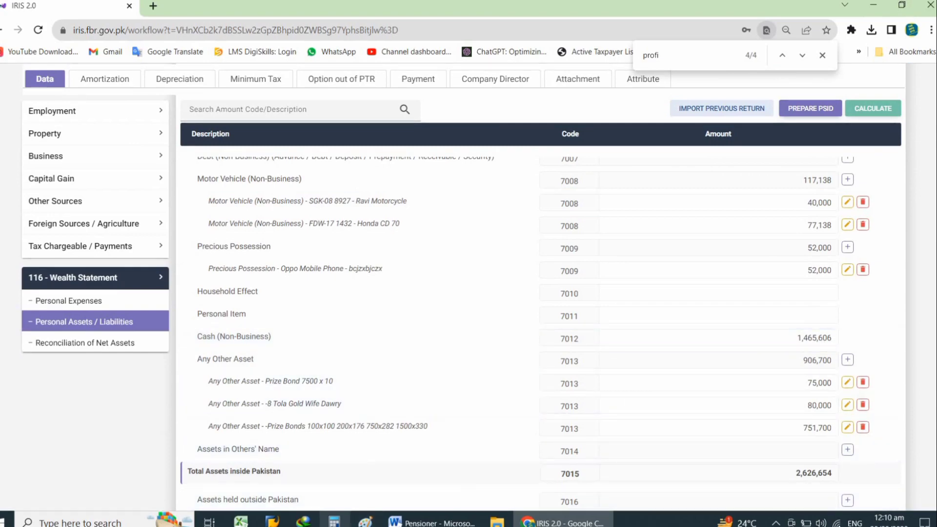
- In Calculator, add the 122,326 shortfall to 1,465,606 cash, giving 1,587,932
click(334, 522)
drag(662, 160, 218, 163)
text(1465606+)
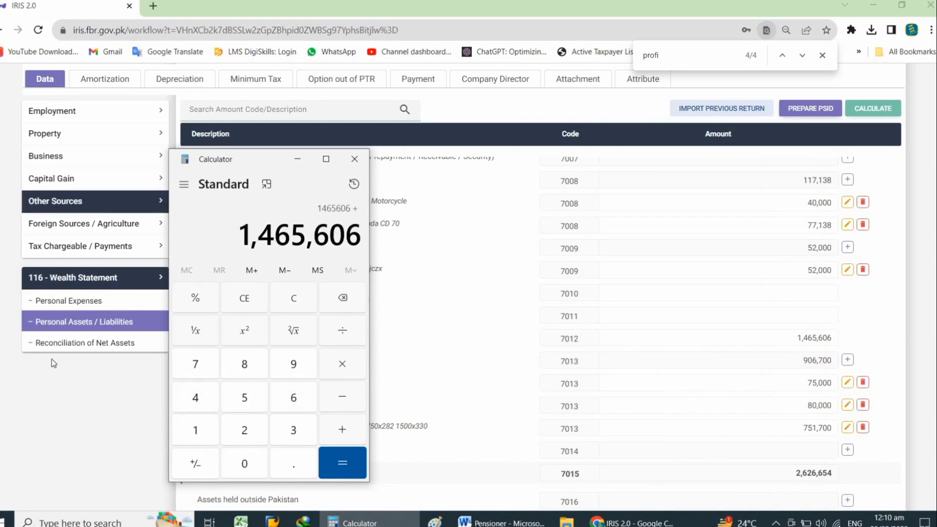
click(54, 343)
scroll(668, 421, down, 10)
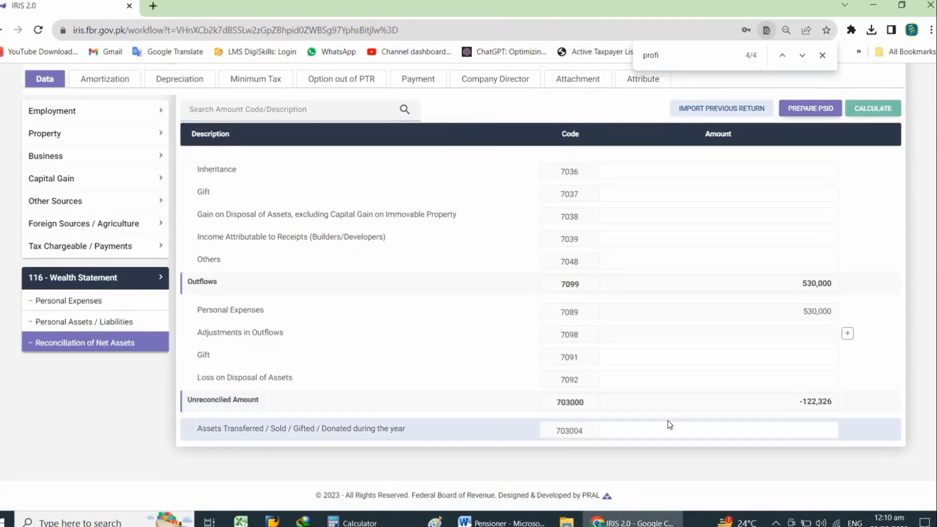
click(359, 522)
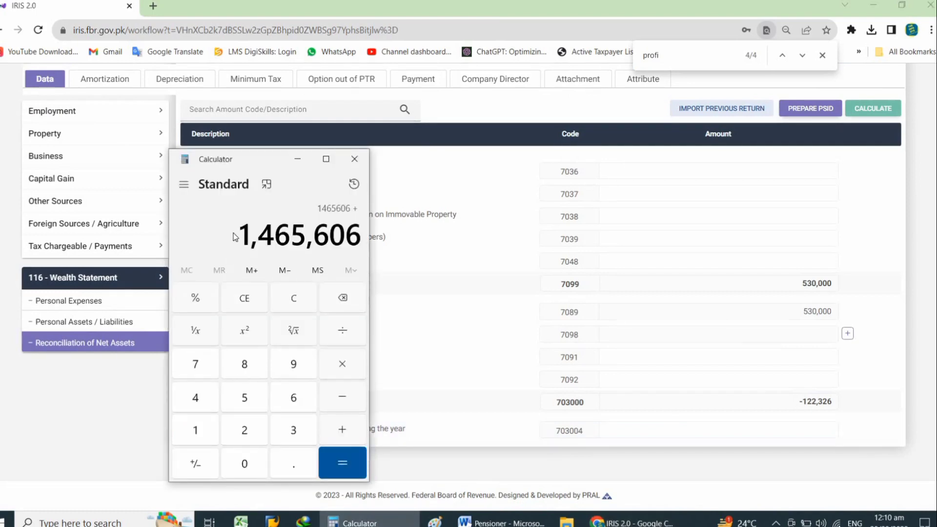
text(122326)
key(Return)
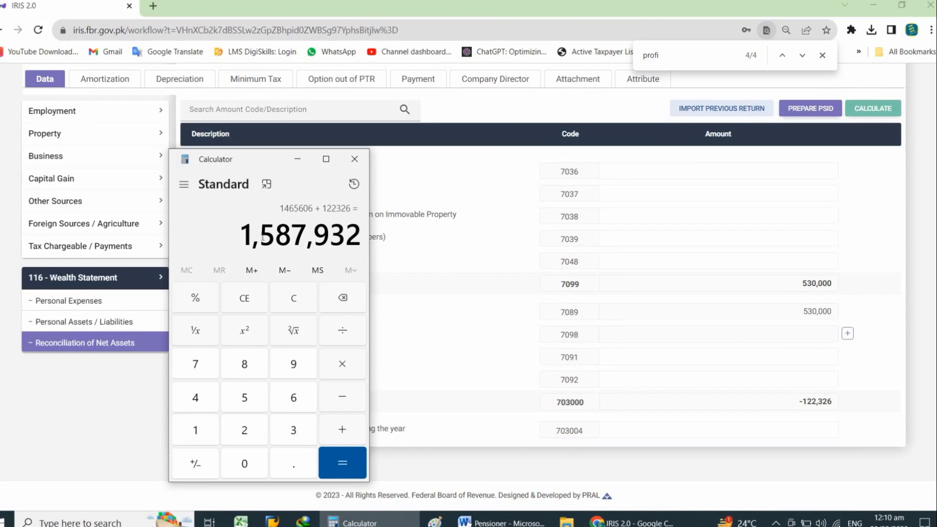
drag(244, 235, 363, 244)
key(ctrl+c)
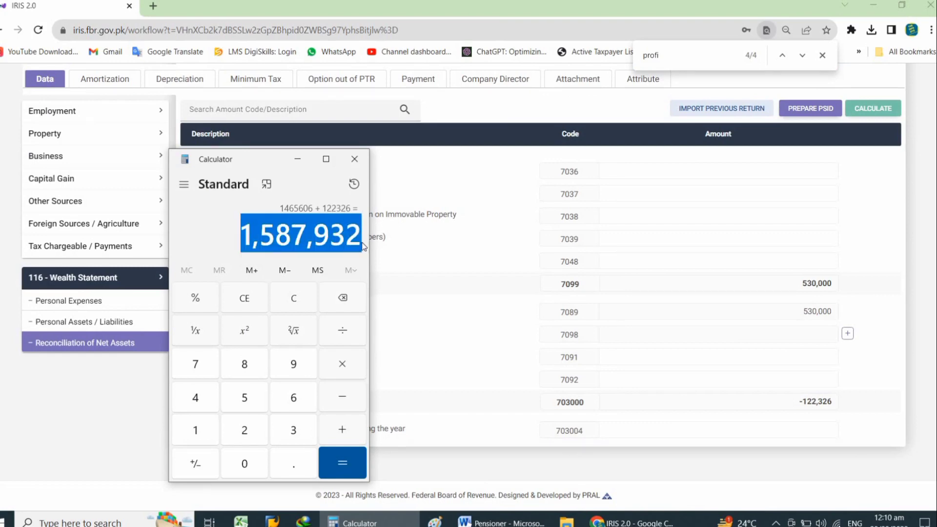
click(355, 159)
- Set Cash (Non-Business) to 1,587,932 and recalculate so the unreconciled amount is 0
click(109, 322)
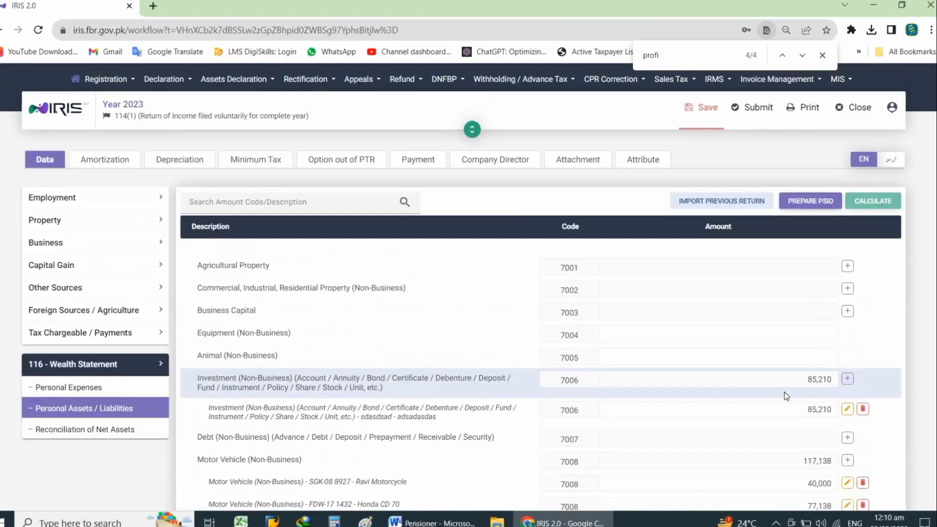
scroll(784, 391, down, 5)
drag(779, 276, 858, 277)
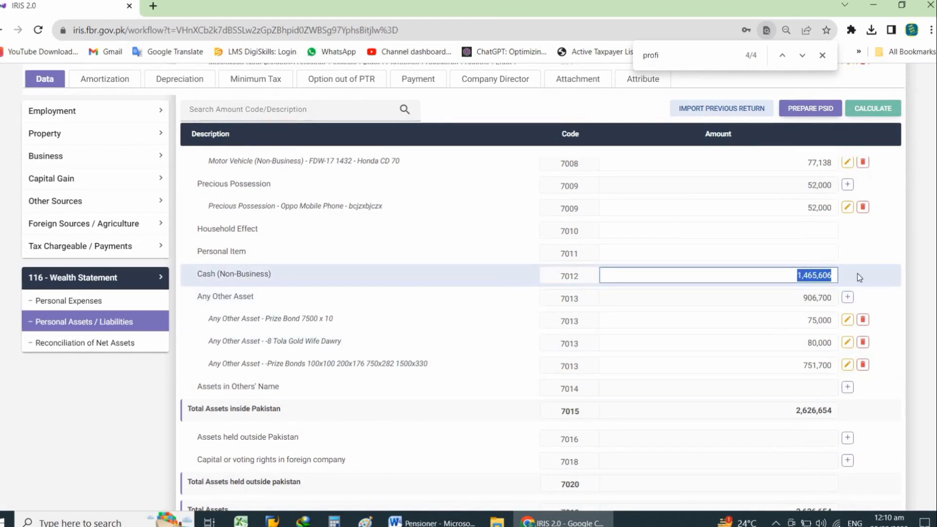
key(ctrl+v)
click(872, 109)
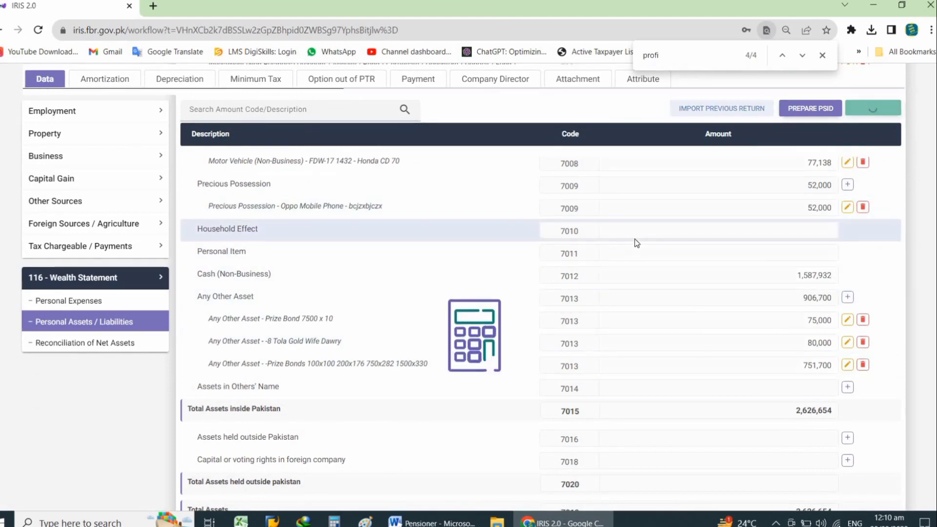
click(133, 344)
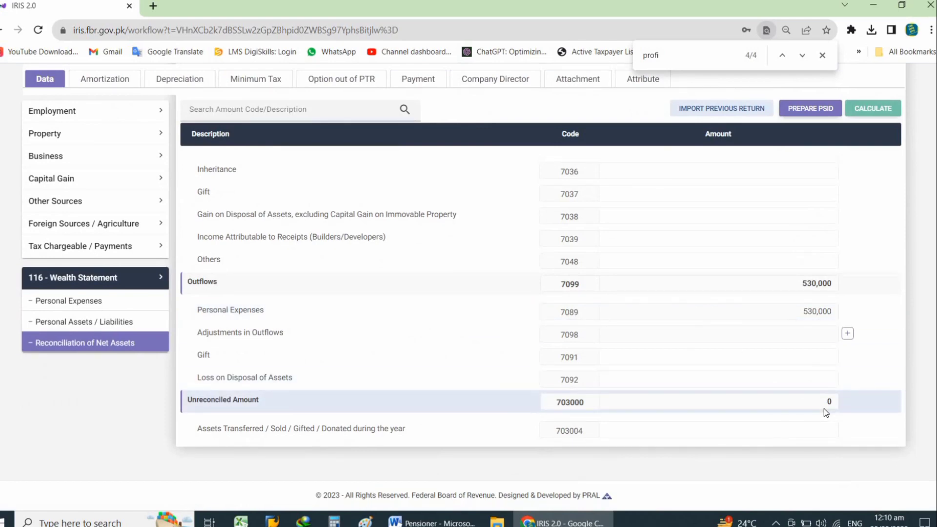
- Save the return, cancel the submission's PIN declaration, save again and close to the dashboard
click(826, 57)
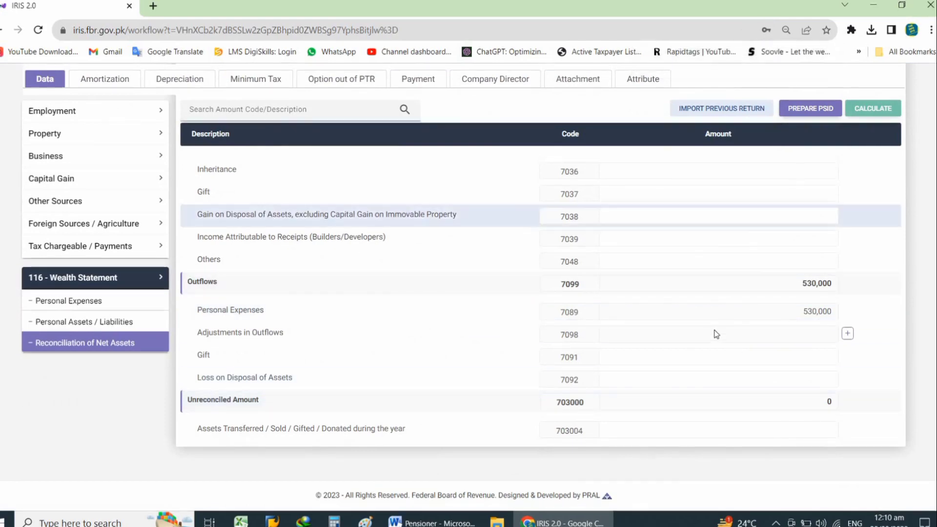
scroll(715, 332, up, 7)
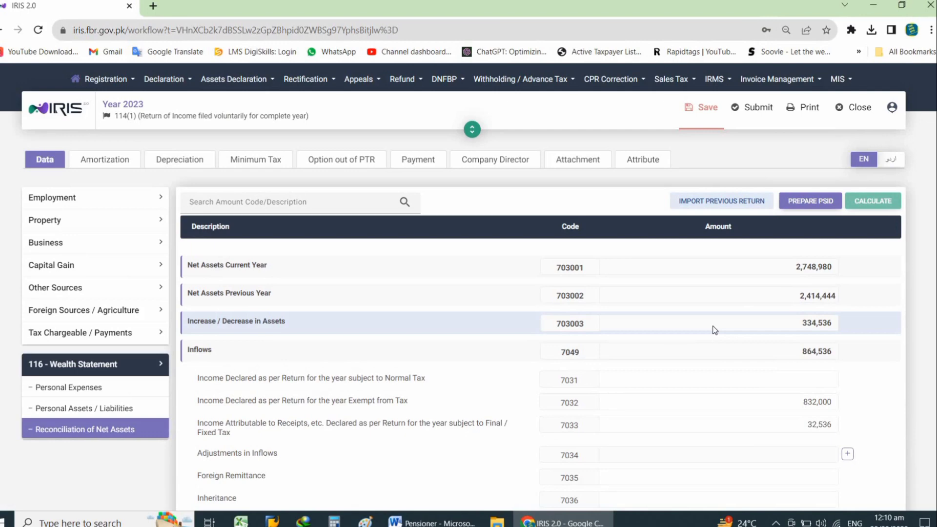
click(704, 118)
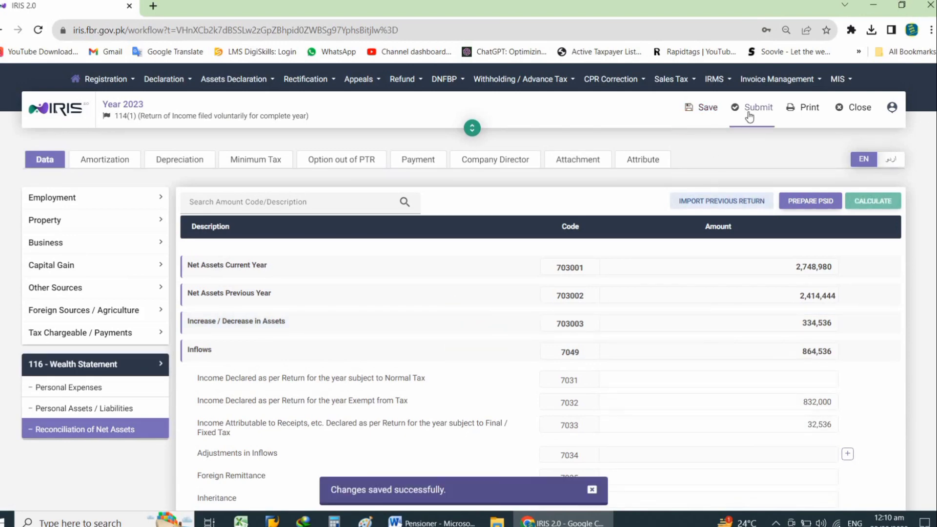
click(750, 117)
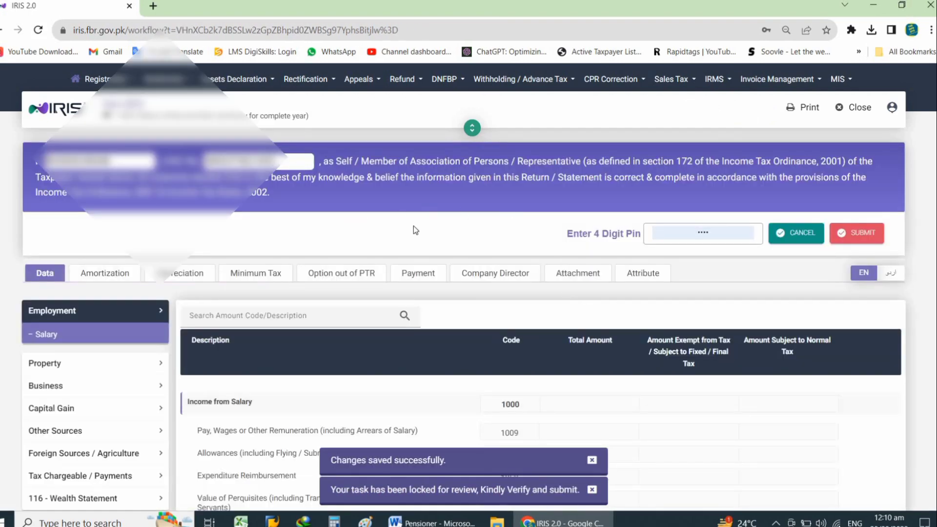
click(691, 234)
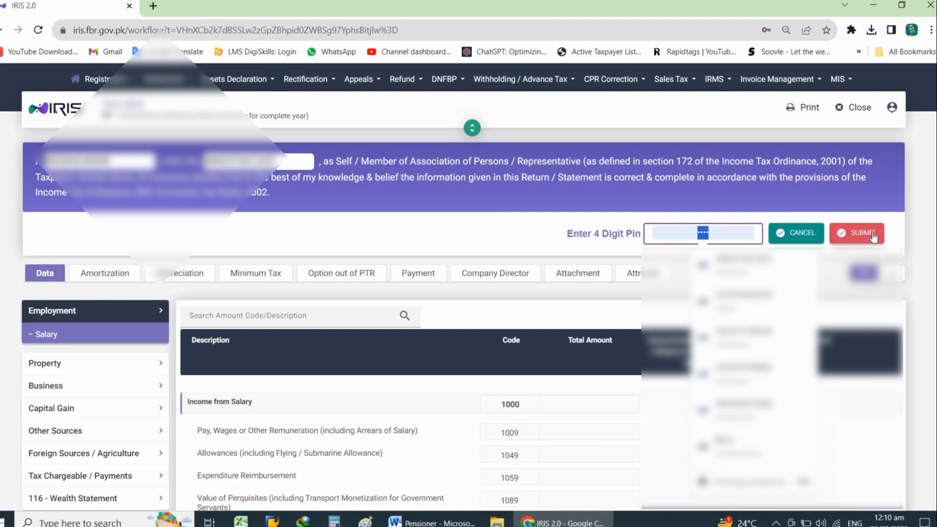
click(798, 235)
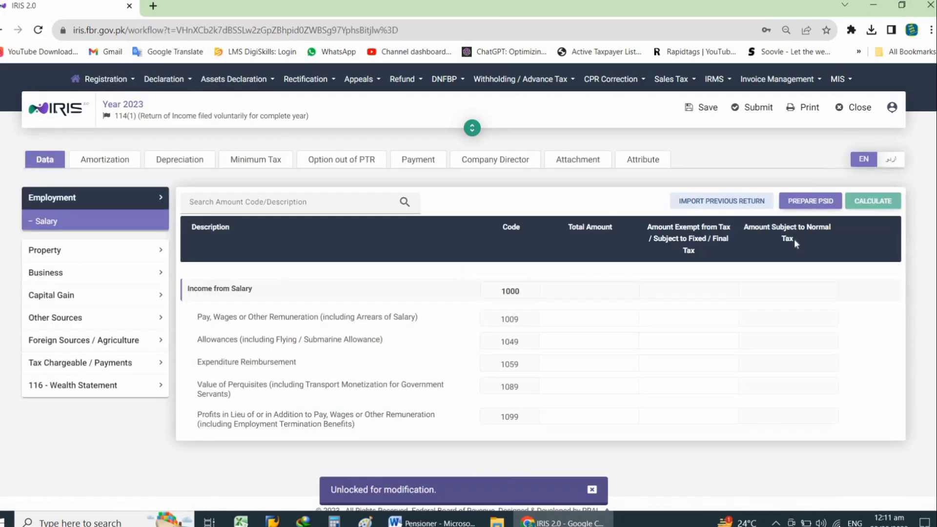
click(706, 111)
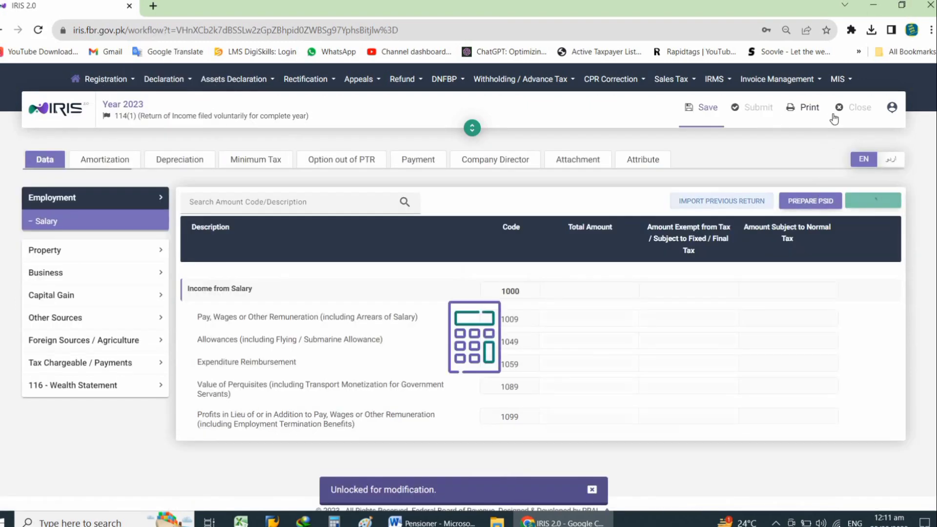
click(860, 111)
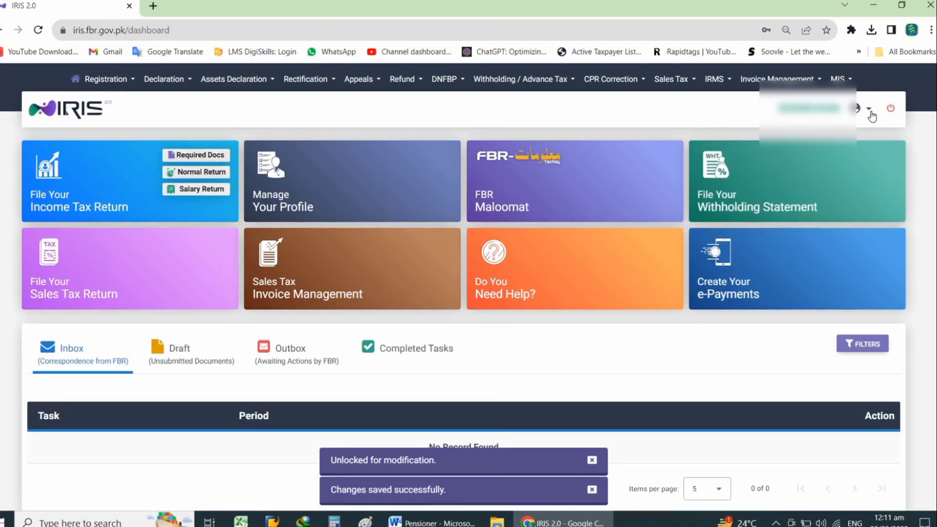
- Change the account PIN, confirming the new PIN, and dismiss the browser's password prompt
click(872, 113)
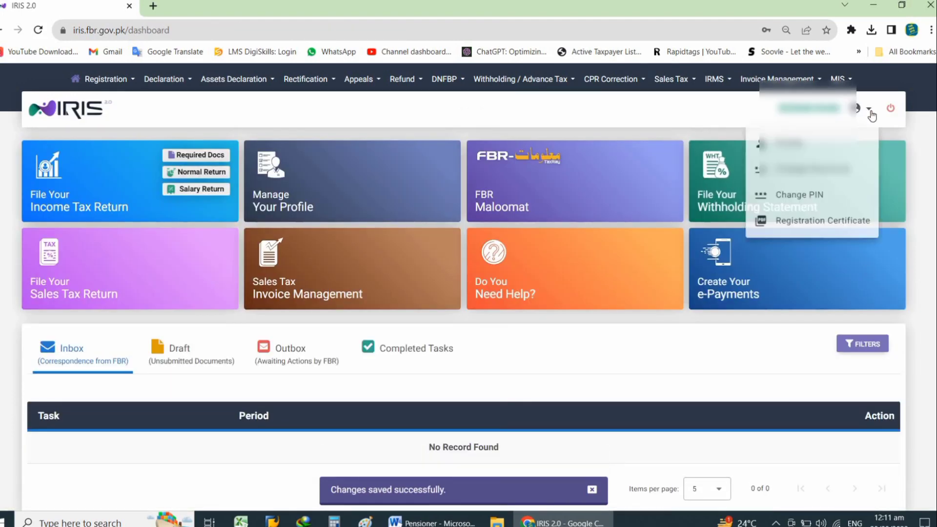
click(817, 198)
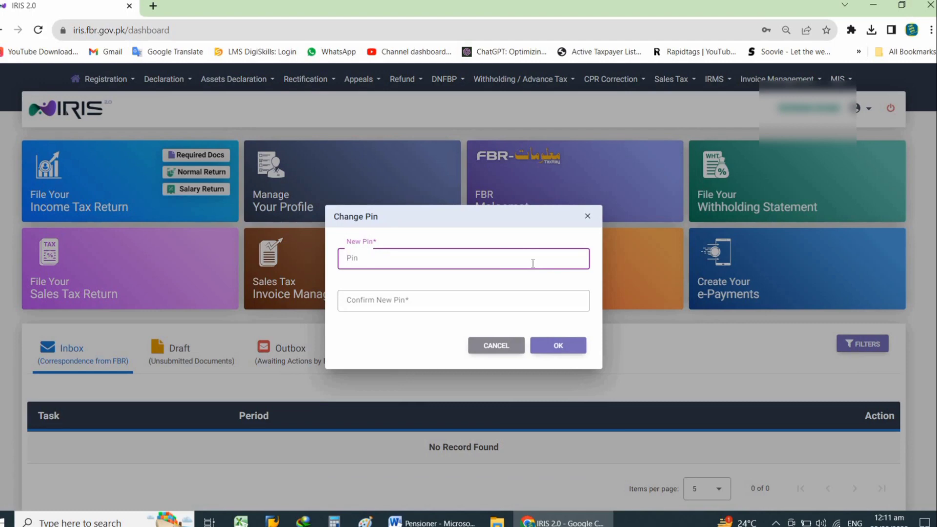
text(1234)
click(508, 301)
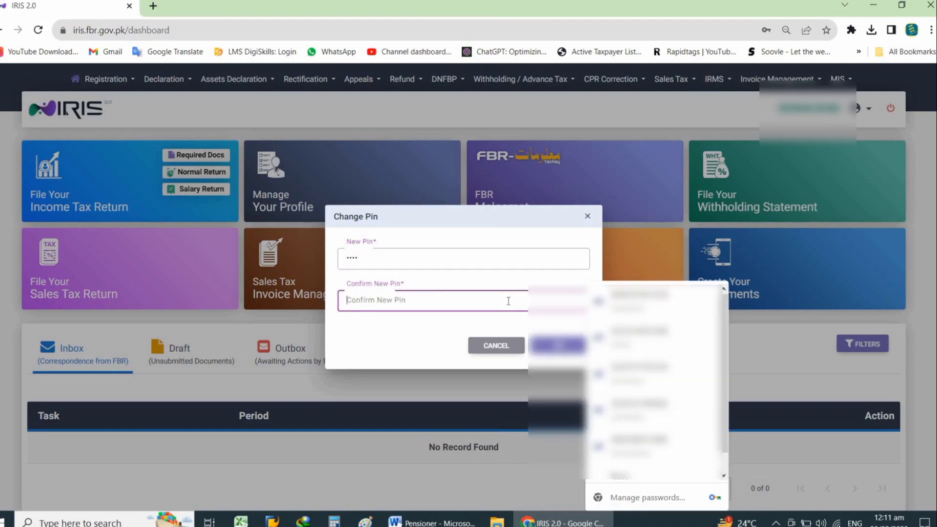
text(1234)
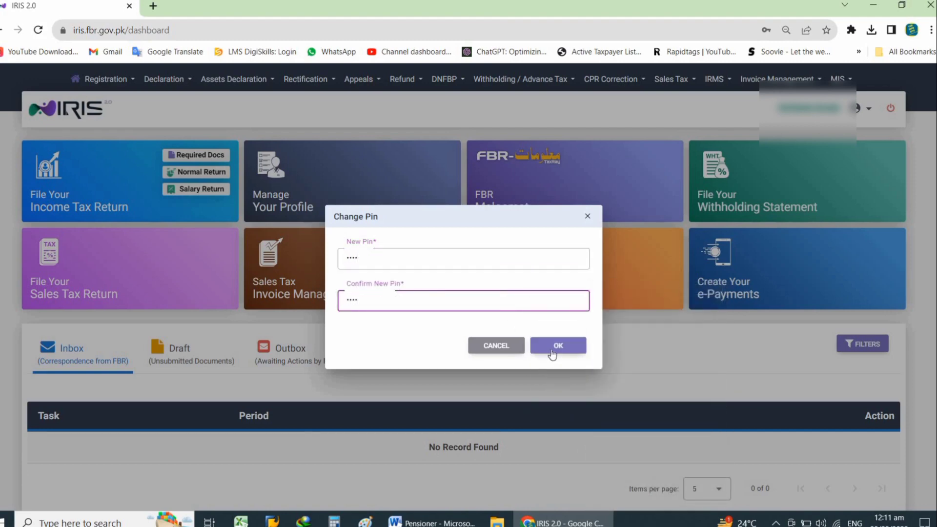
click(557, 347)
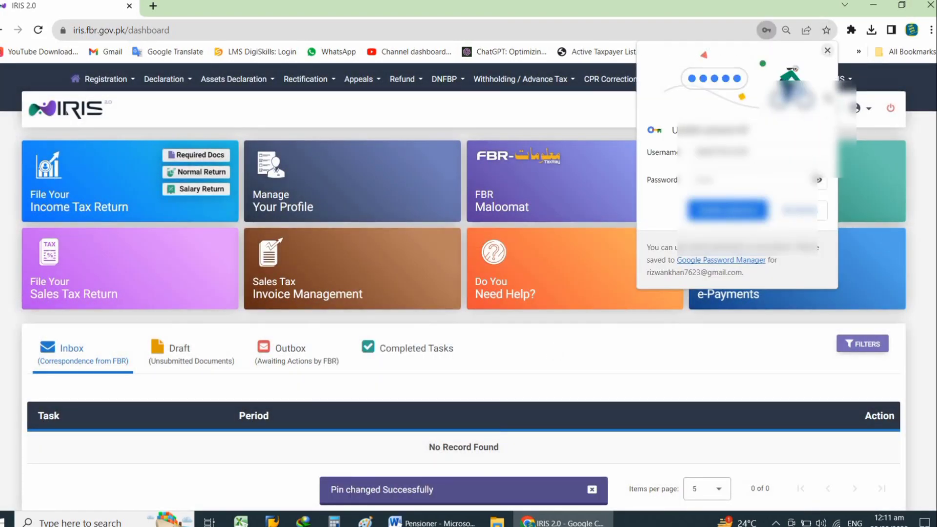
click(827, 51)
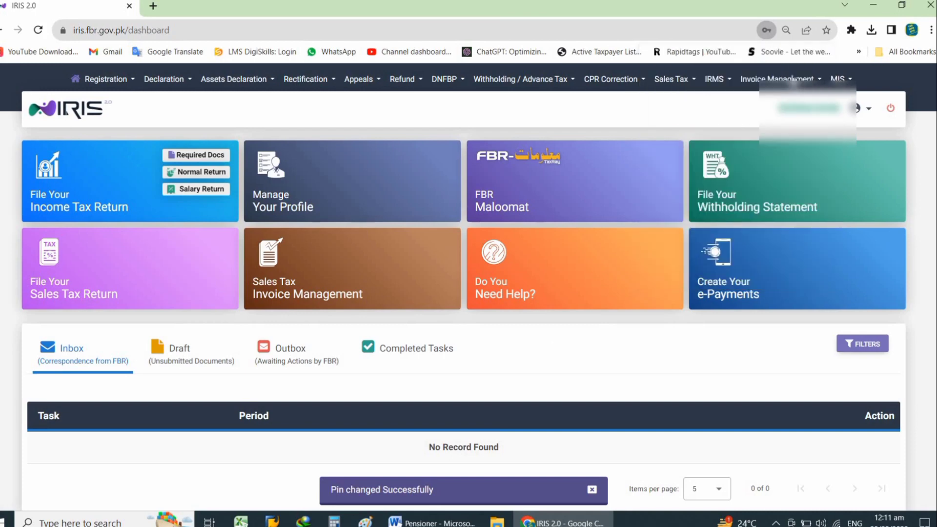